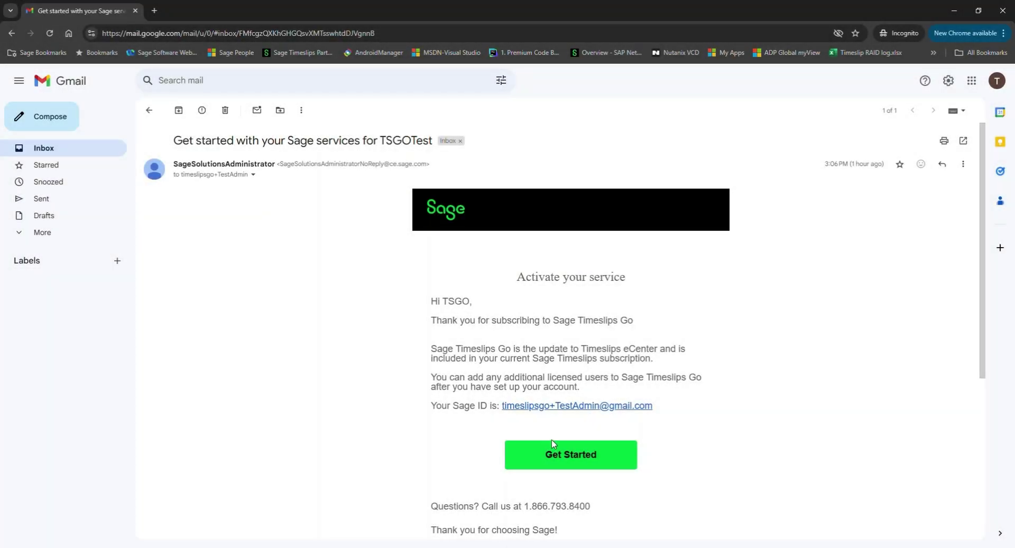
Start Sage account setup from the invitation and sign up with name and password
click(574, 456)
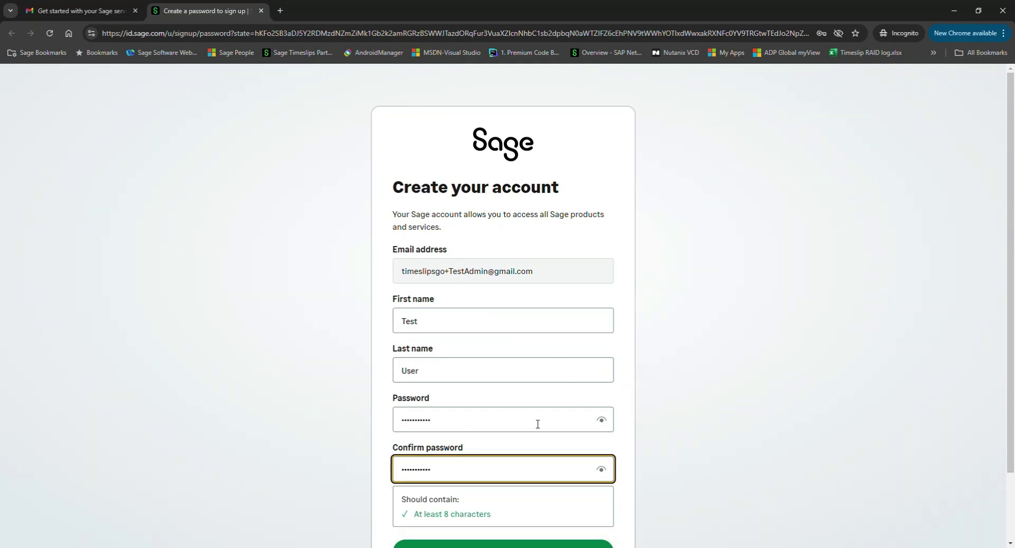
scroll(529, 449, down, 1)
click(508, 500)
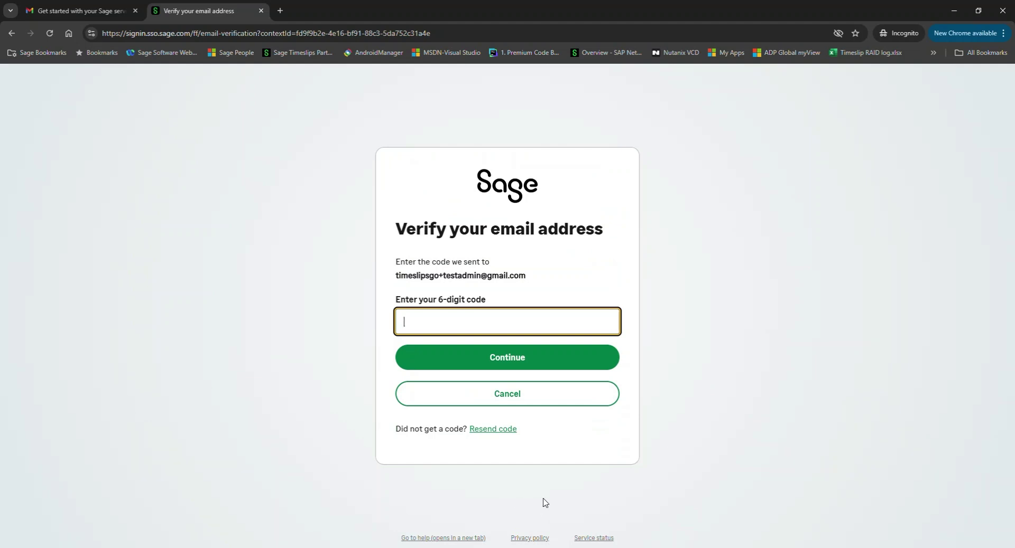
Copy the verification code from the Sage email in Gmail and submit it on Sage ID
click(57, 12)
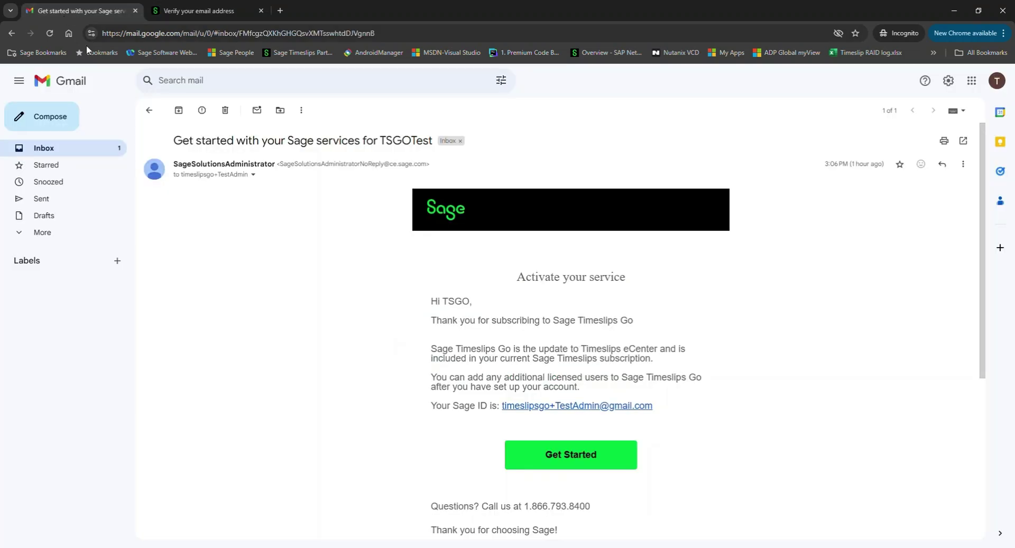
click(47, 149)
click(213, 167)
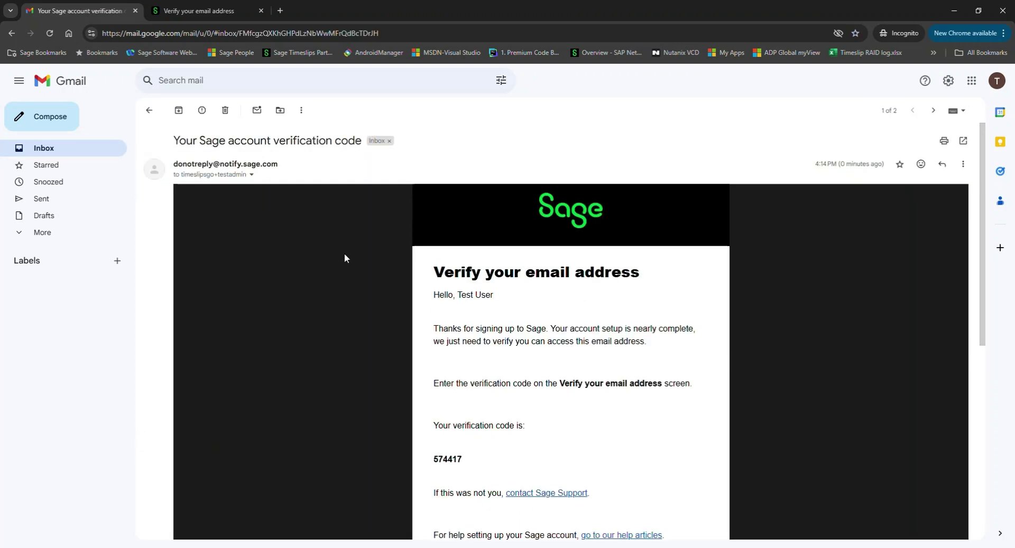
double_click(447, 461)
key(ctrl+c)
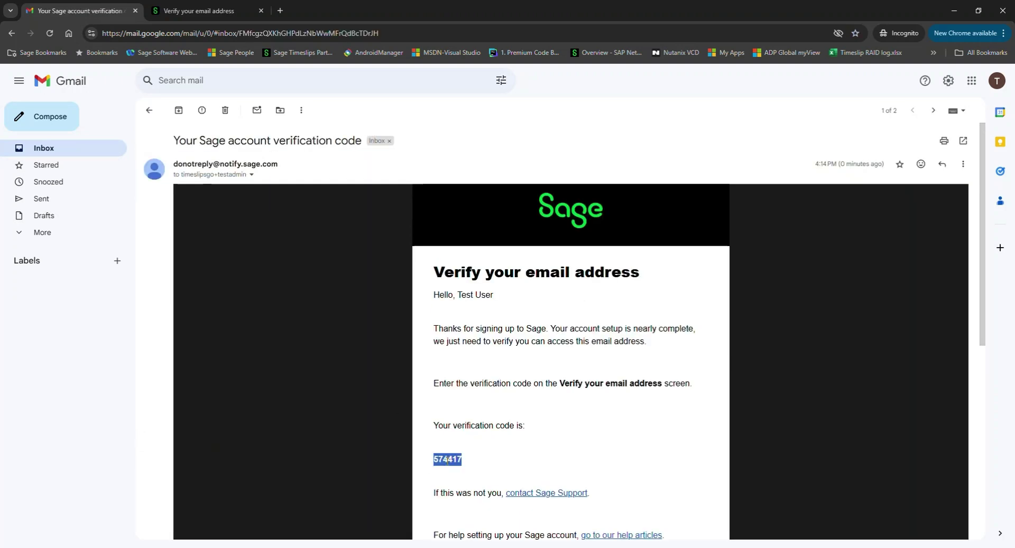
click(211, 12)
click(459, 331)
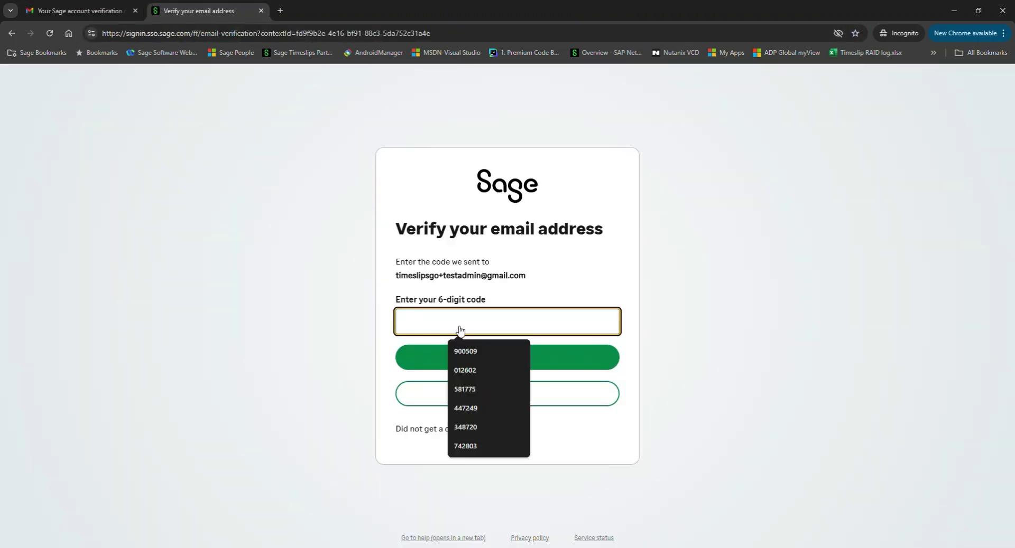
key(ctrl+v)
click(508, 356)
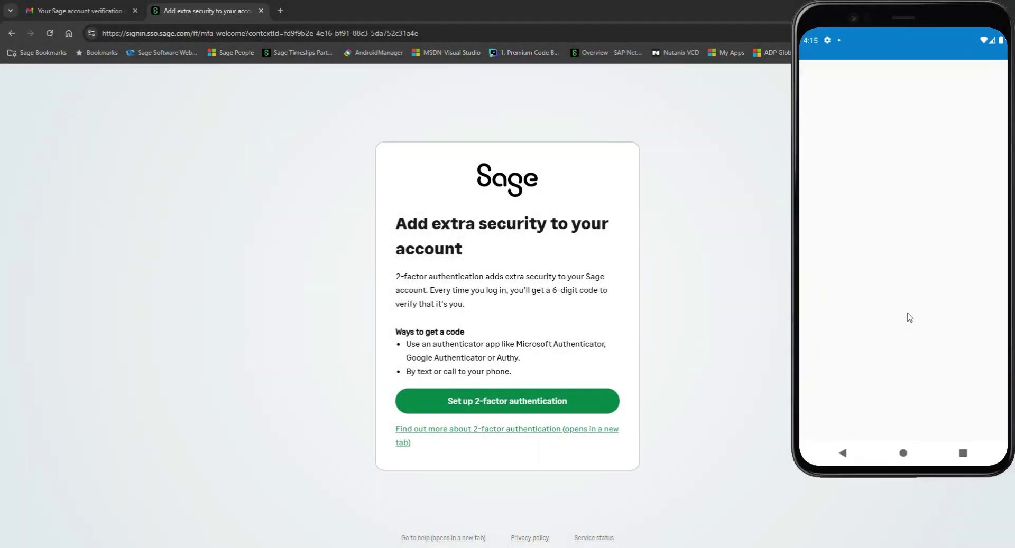
Start 'Set up 2-factor authentication' from the extra-security page
click(510, 402)
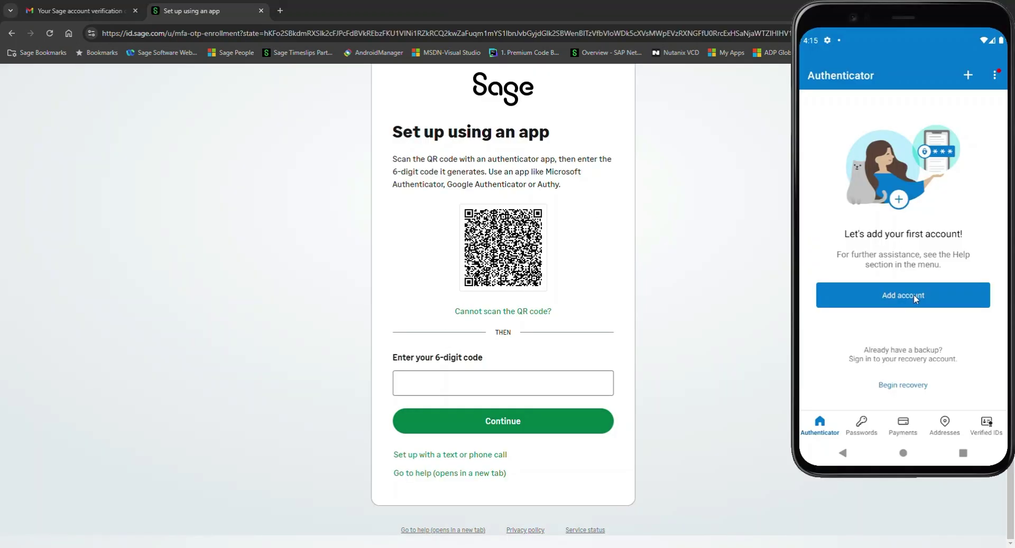
Begin adding an Other account manually in Authenticator and copy Sage's text setup key
click(914, 298)
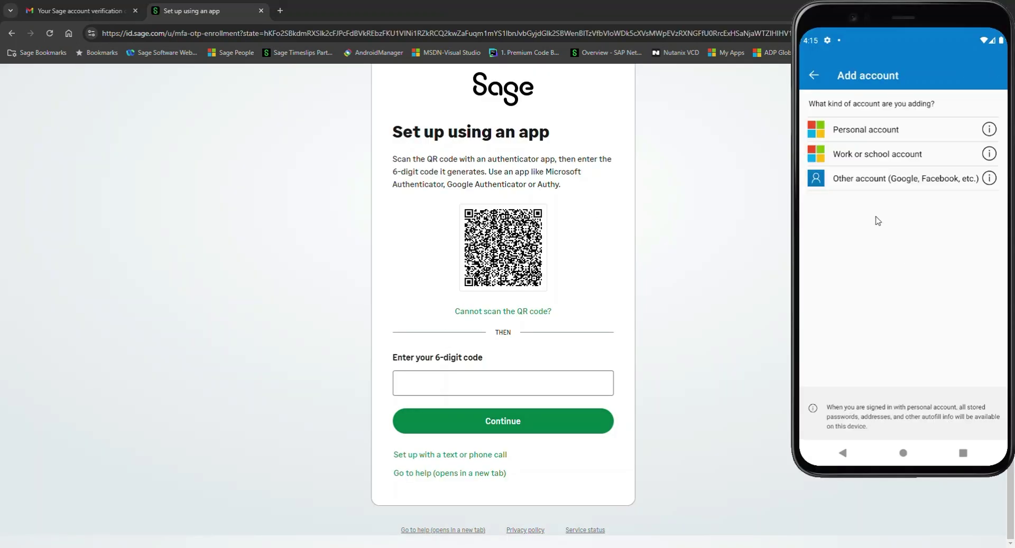
click(899, 181)
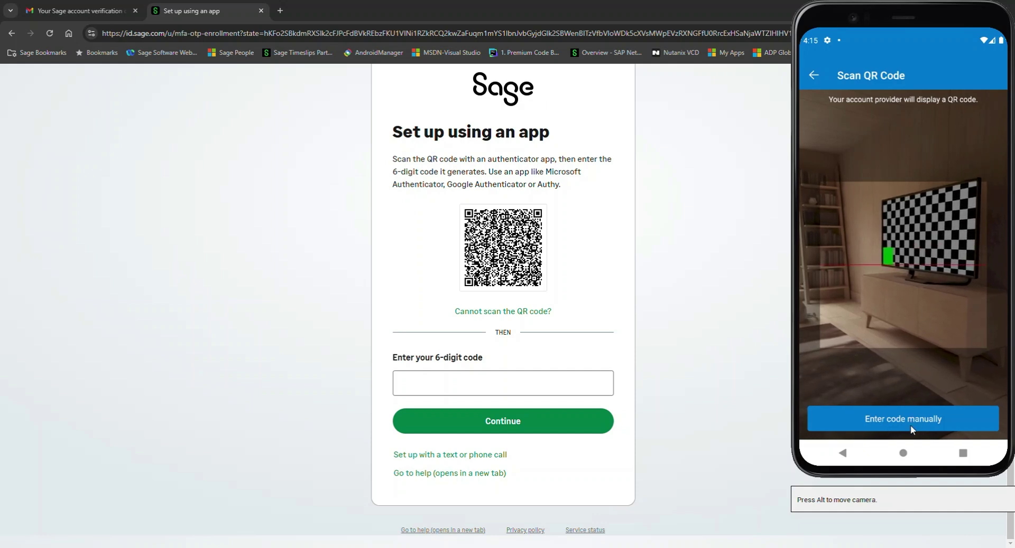
click(884, 420)
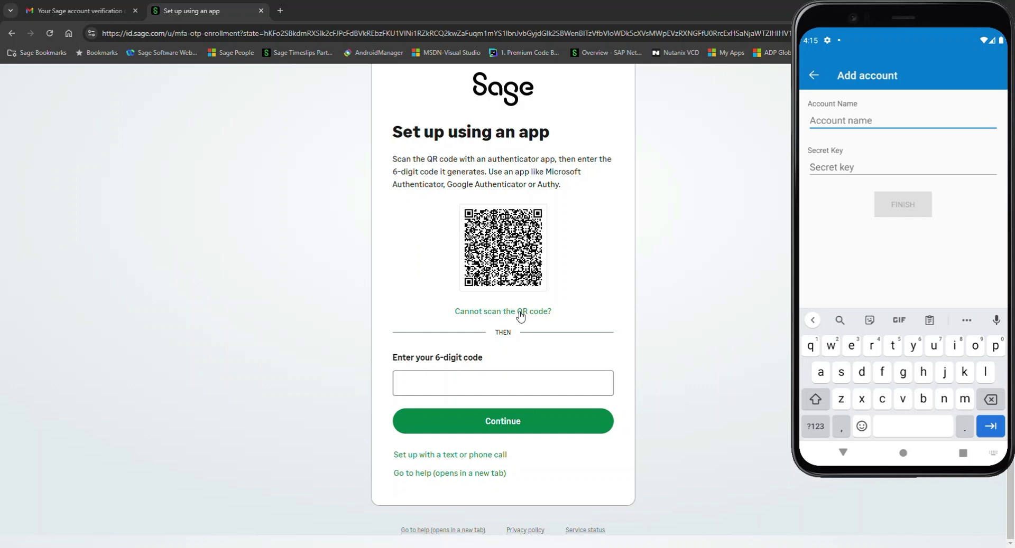
click(520, 313)
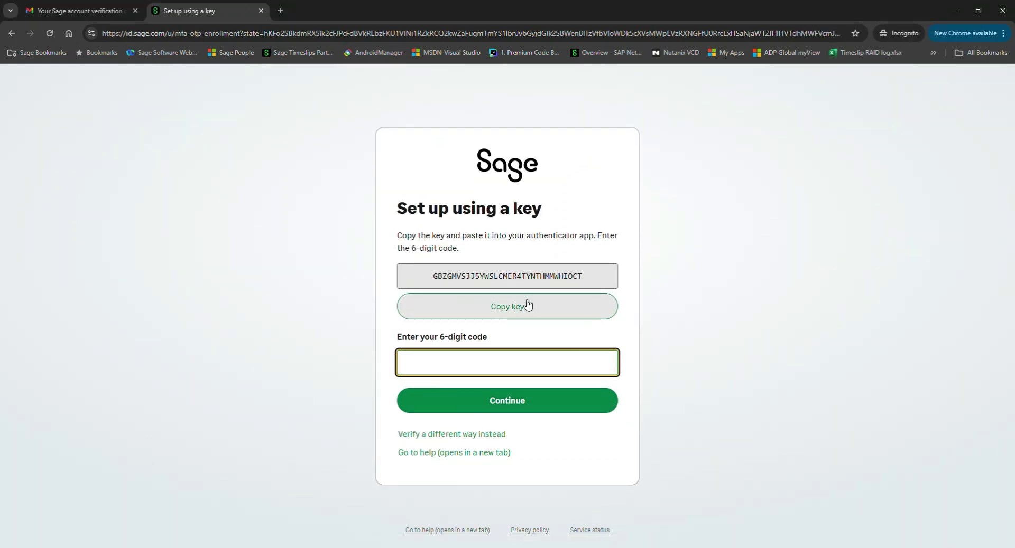
click(511, 312)
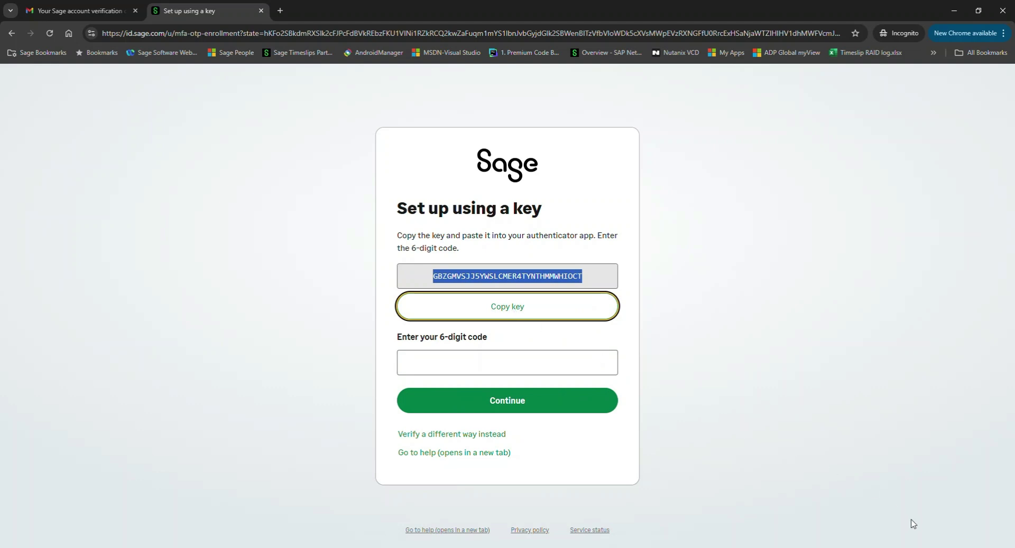
Paste the key as Secret Key, name the account 'Sage Timeslips Go' and finish
key(alt+Tab)
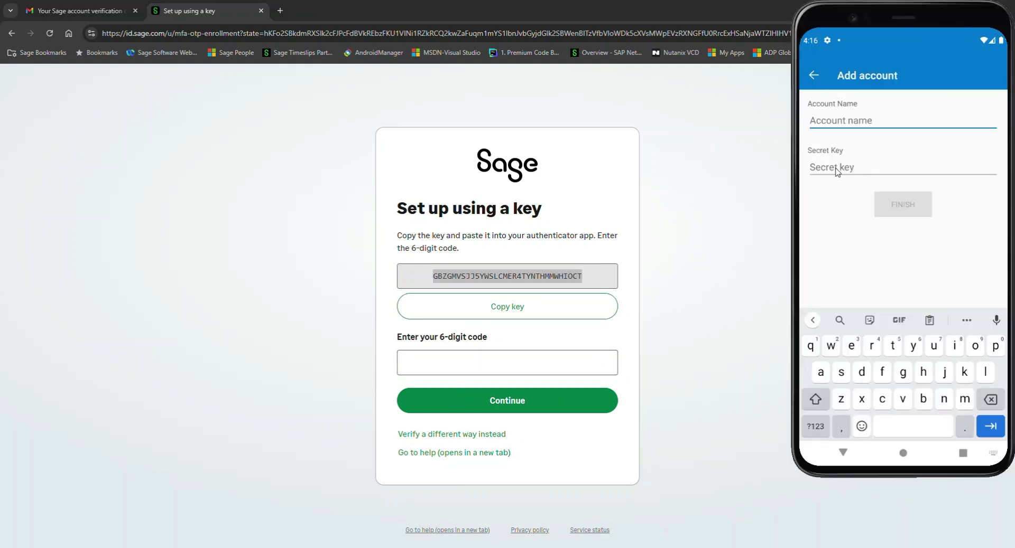
click(836, 168)
click(836, 168)
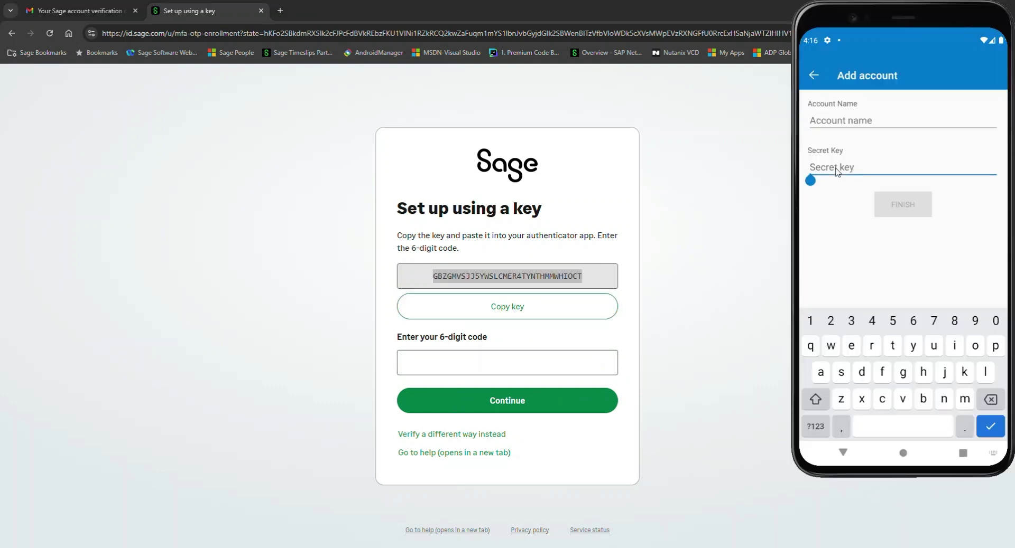
click(836, 168)
click(826, 144)
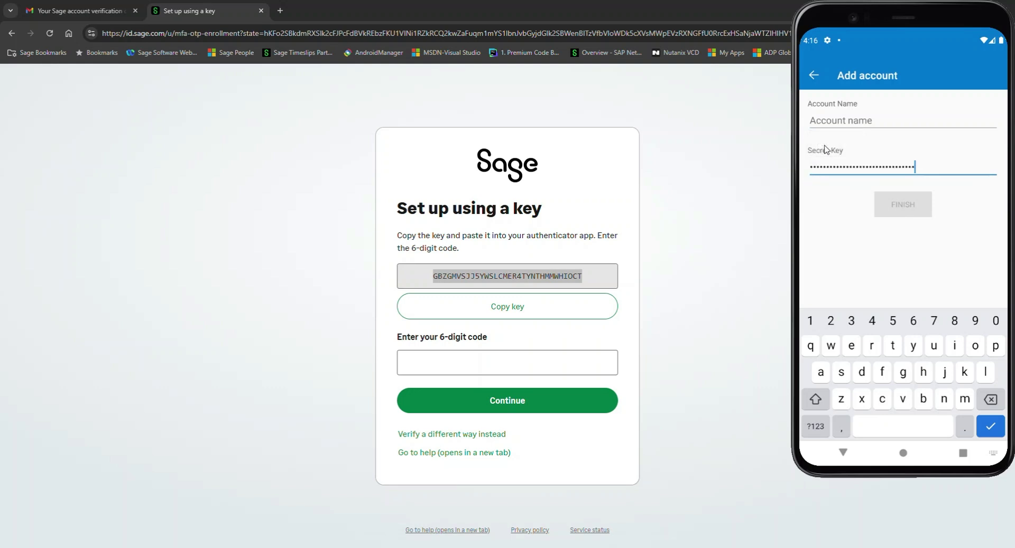
click(853, 122)
text(Sage T)
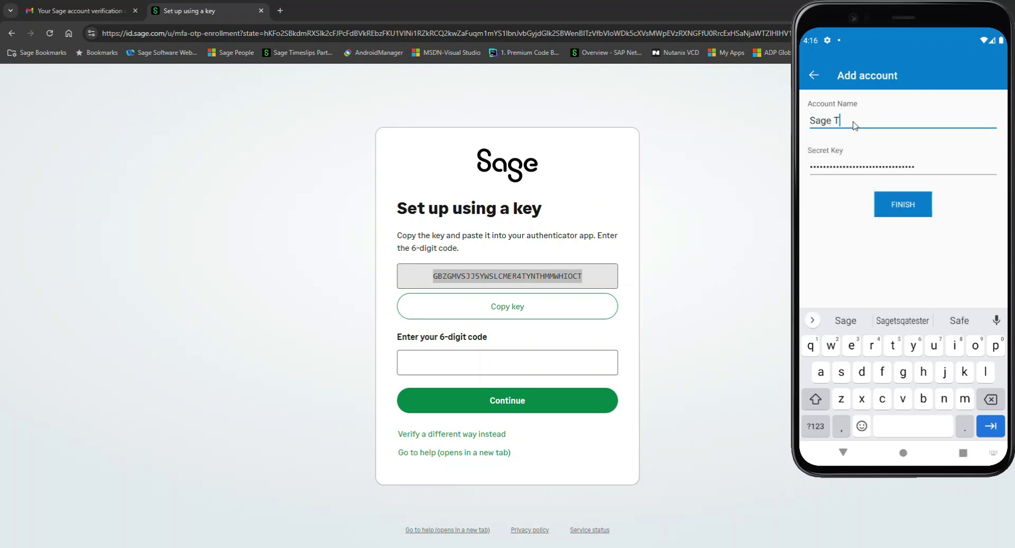
text(imeslips Go)
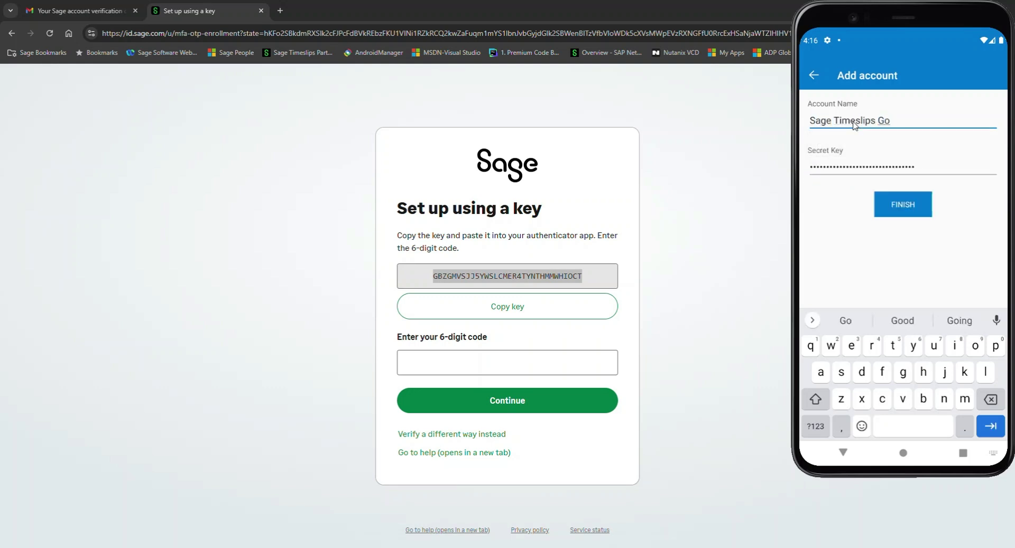
click(895, 206)
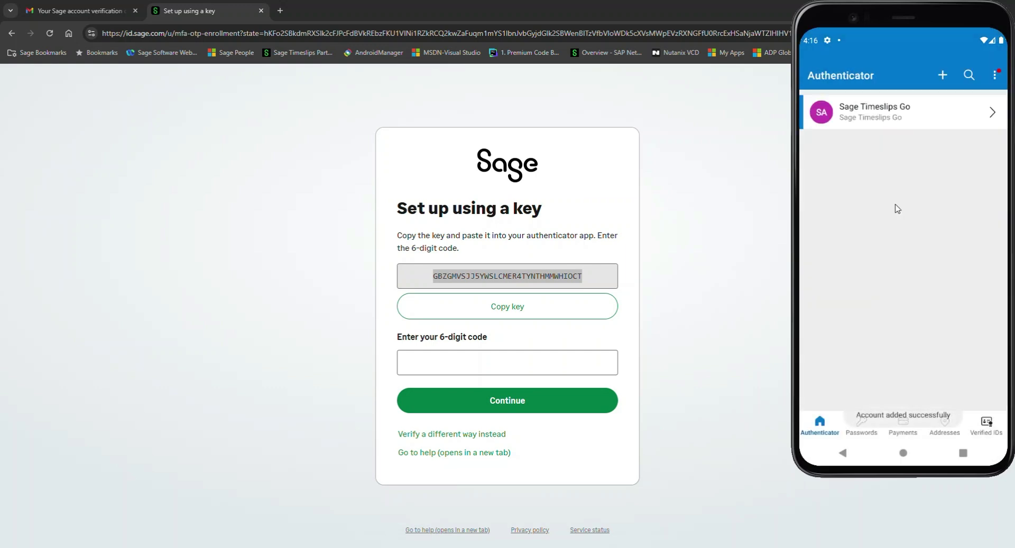
Copy the Sage Timeslips Go one-time code and submit it in Sage's 6-digit code field
click(881, 118)
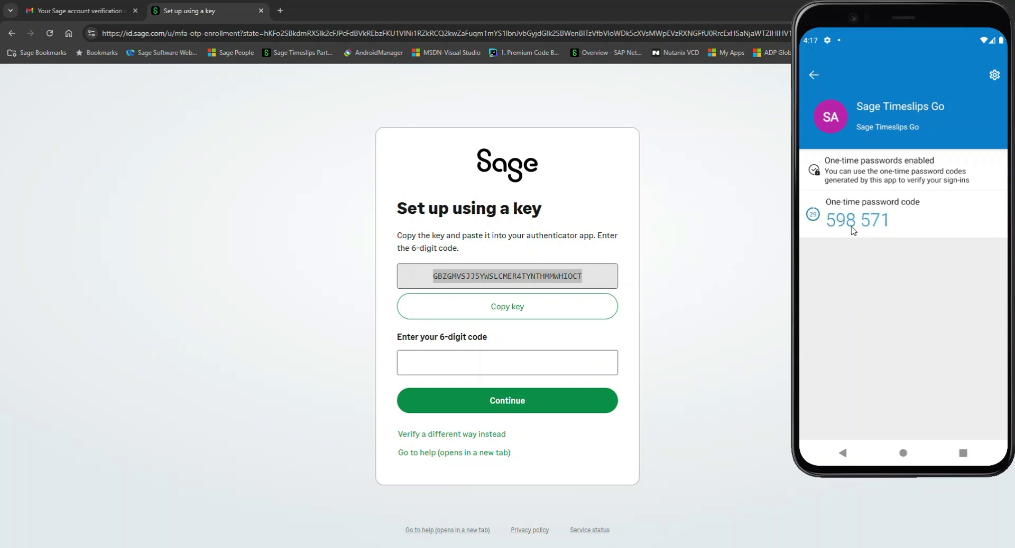
click(855, 225)
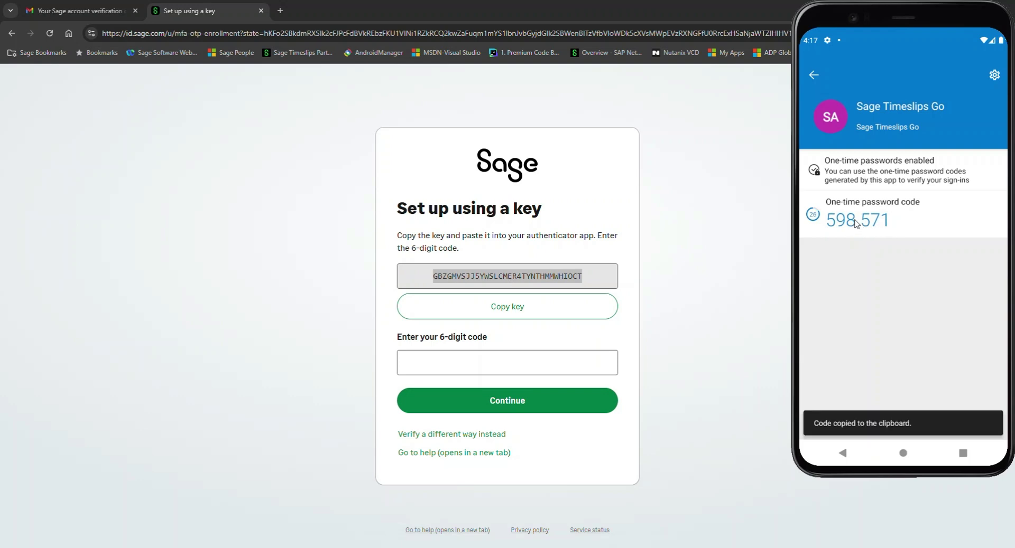
click(441, 366)
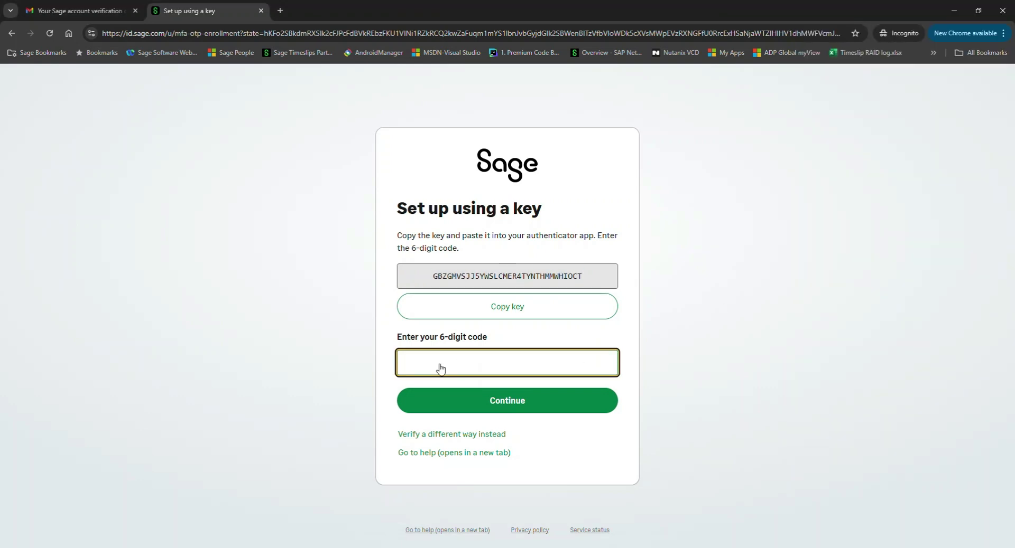
key(ctrl+v)
click(516, 402)
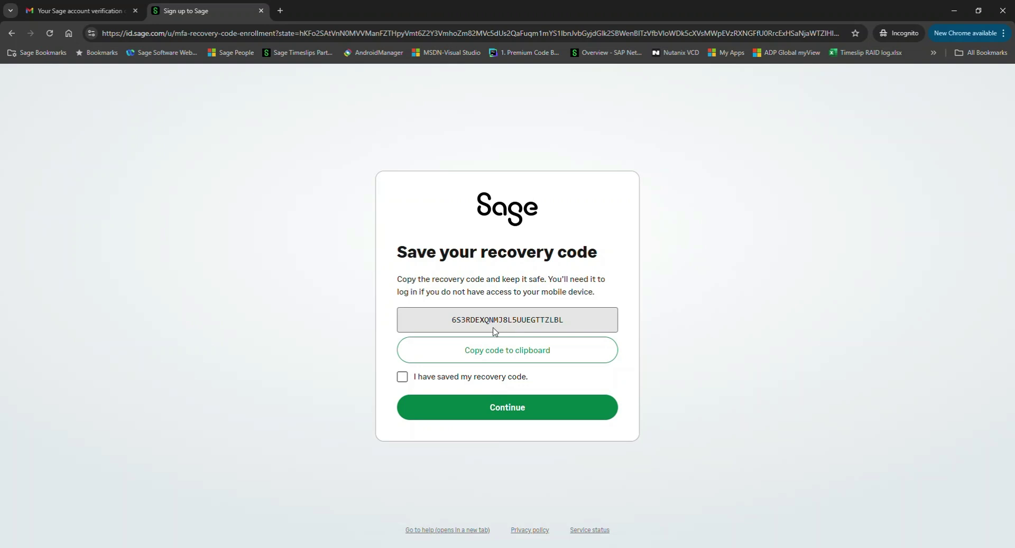
Tick 'I have saved my recovery code' and continue to the subscription agreement
click(402, 378)
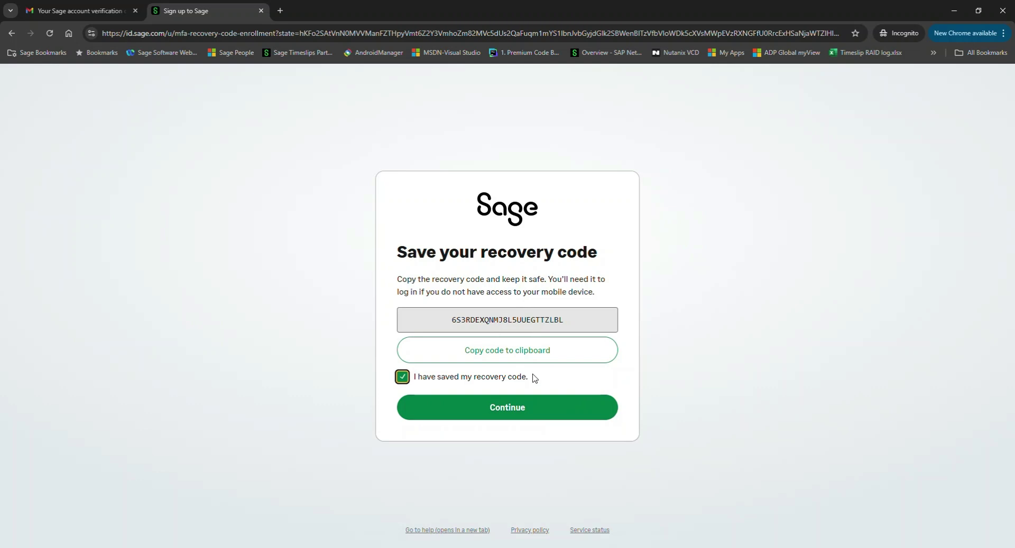
click(512, 416)
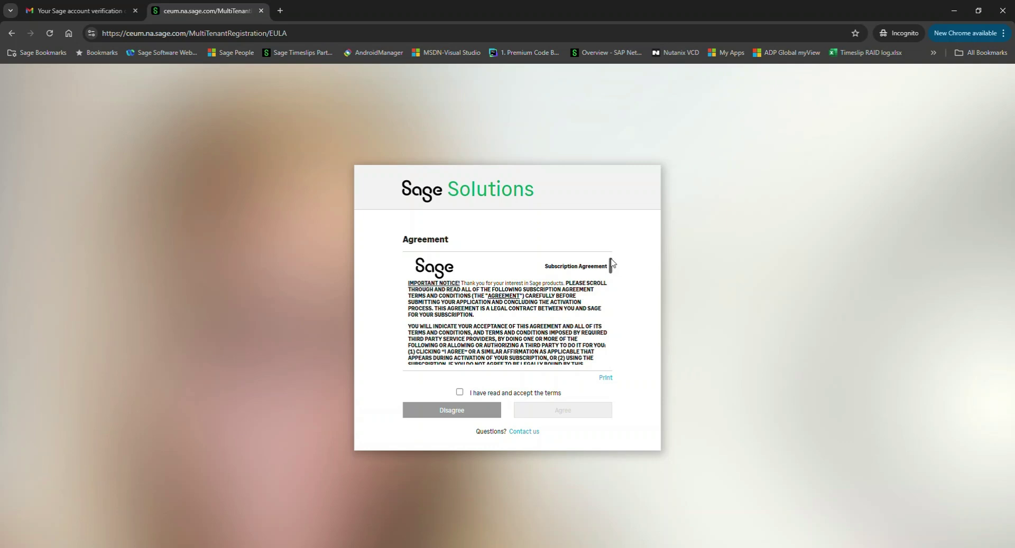
Scroll through the subscription agreement, accept its terms and agree
drag(612, 263, 611, 360)
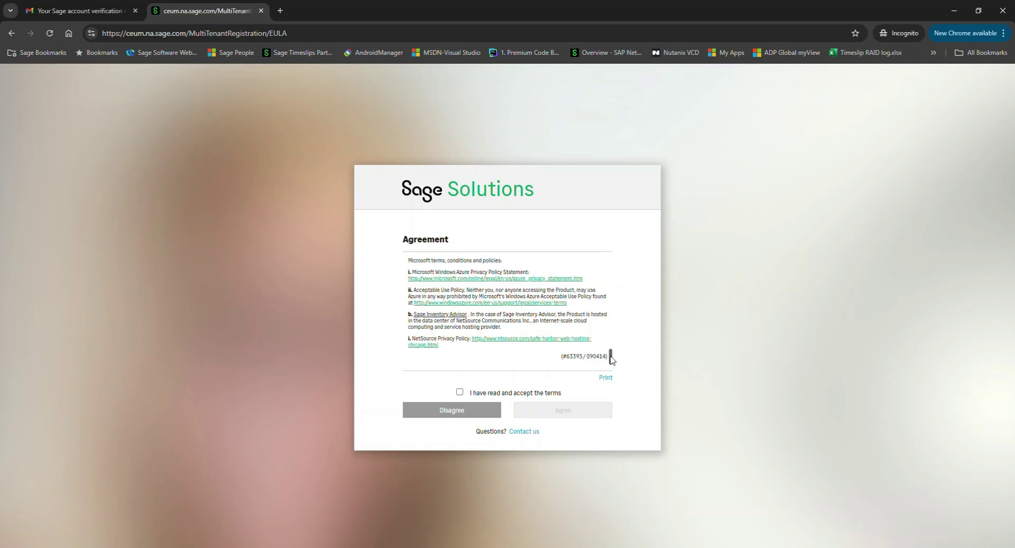
click(459, 393)
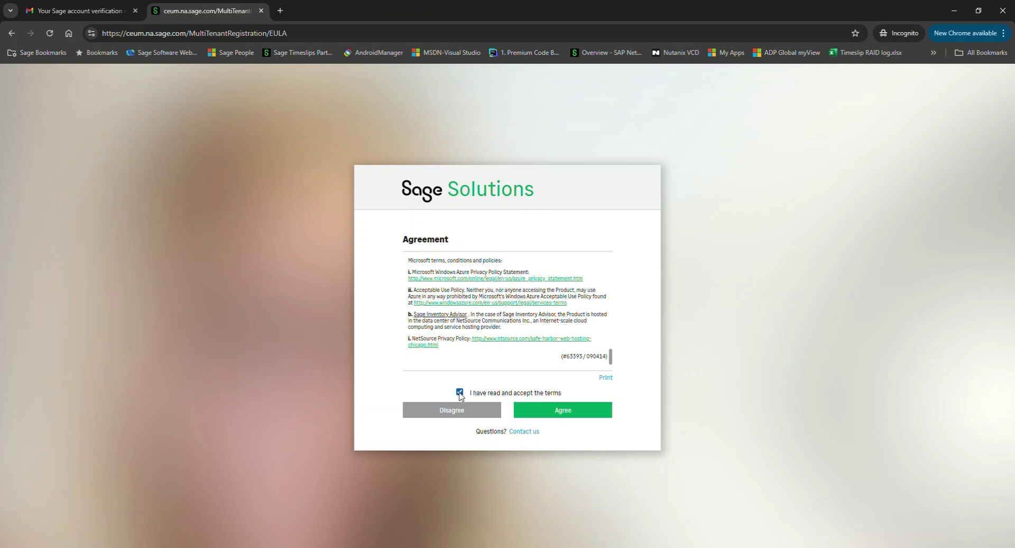
click(566, 412)
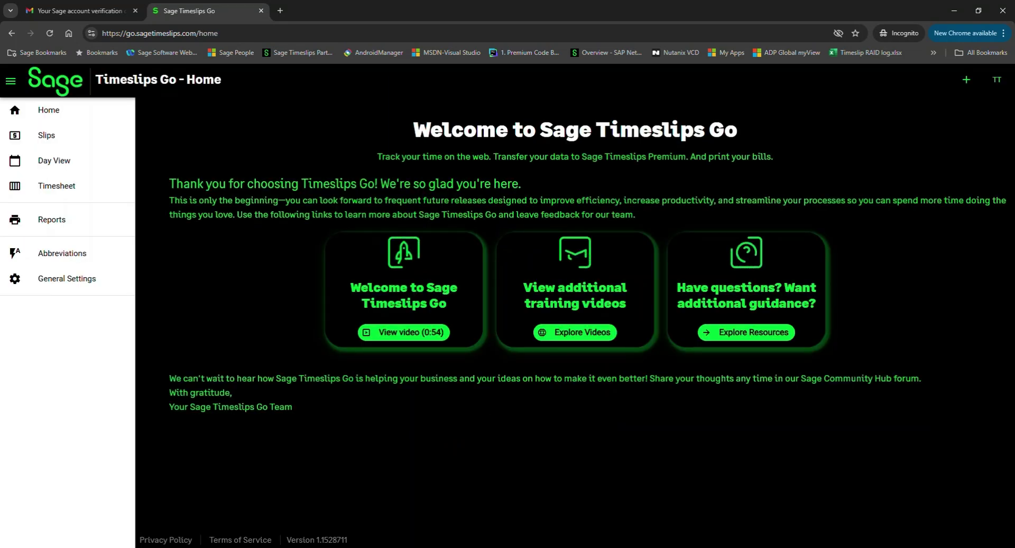
From the TT account menu, open User Management in the Sage User Portal
click(996, 80)
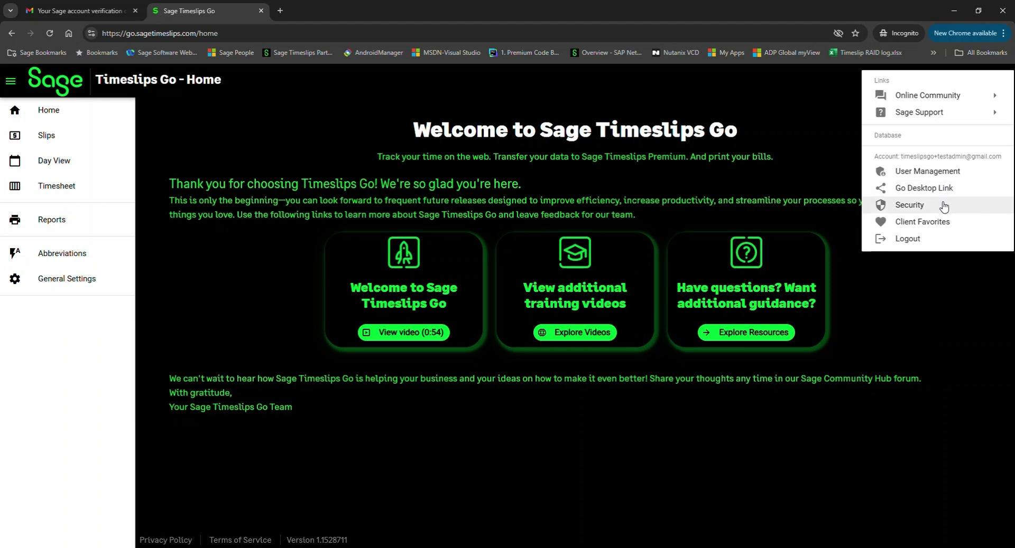
click(932, 172)
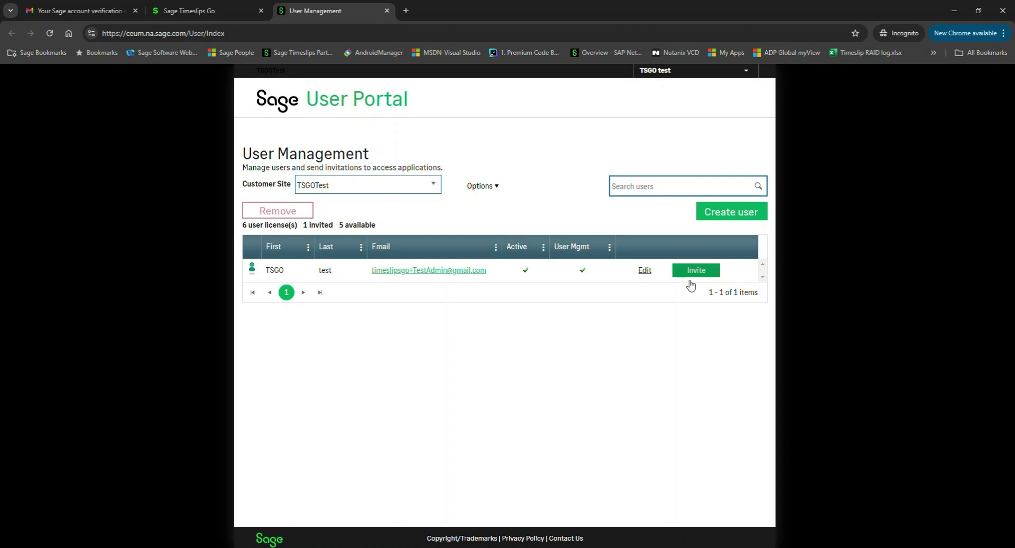
Create user User2 with a pasted e-mail, grant Sage Timeslips Go access, and send the invitation
click(743, 218)
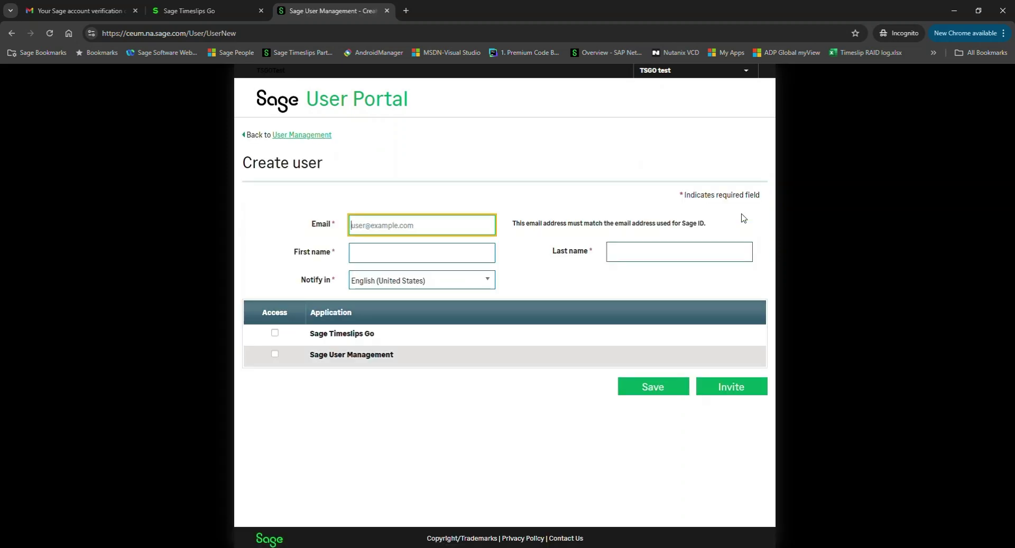
key(ctrl+v)
key(Tab)
text(User2)
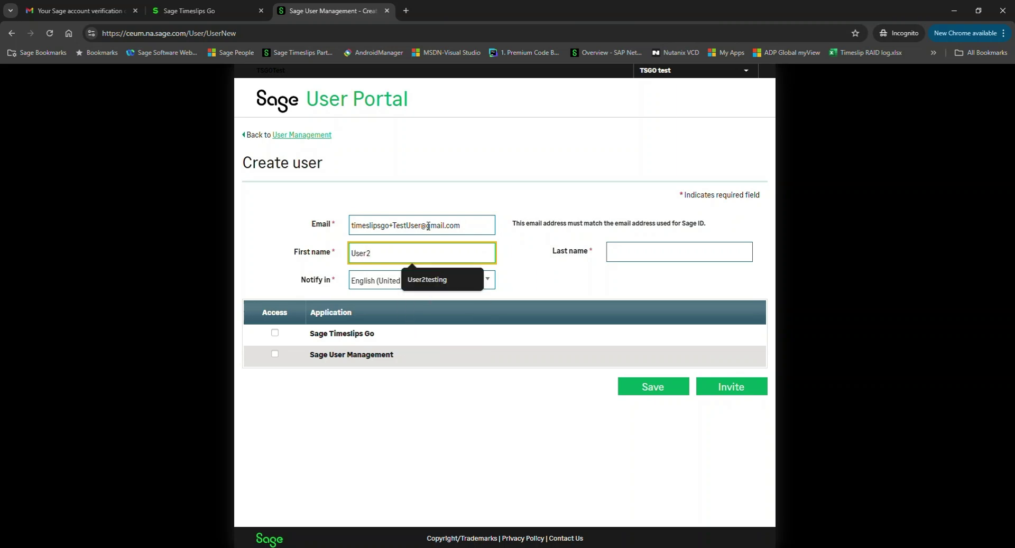
key(Tab)
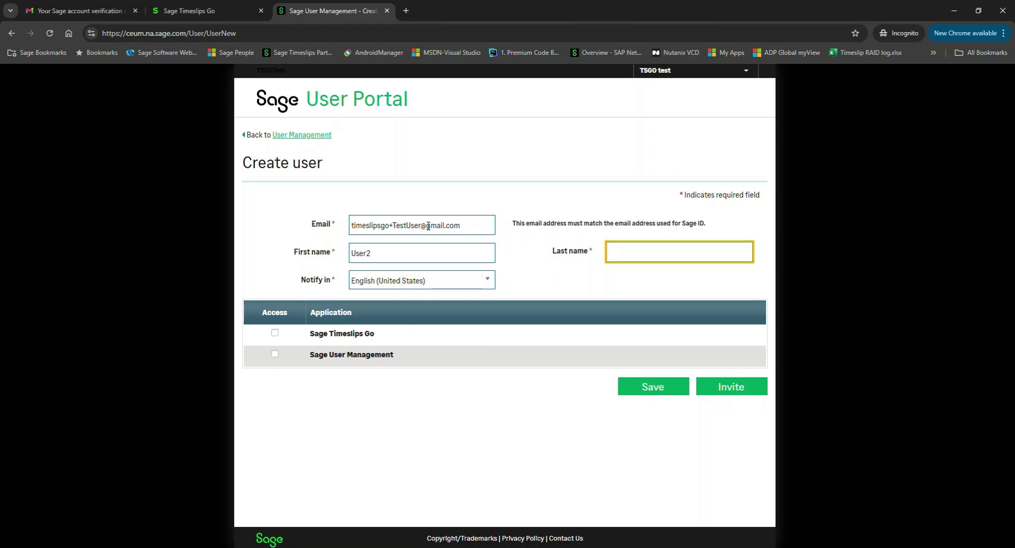
text(test)
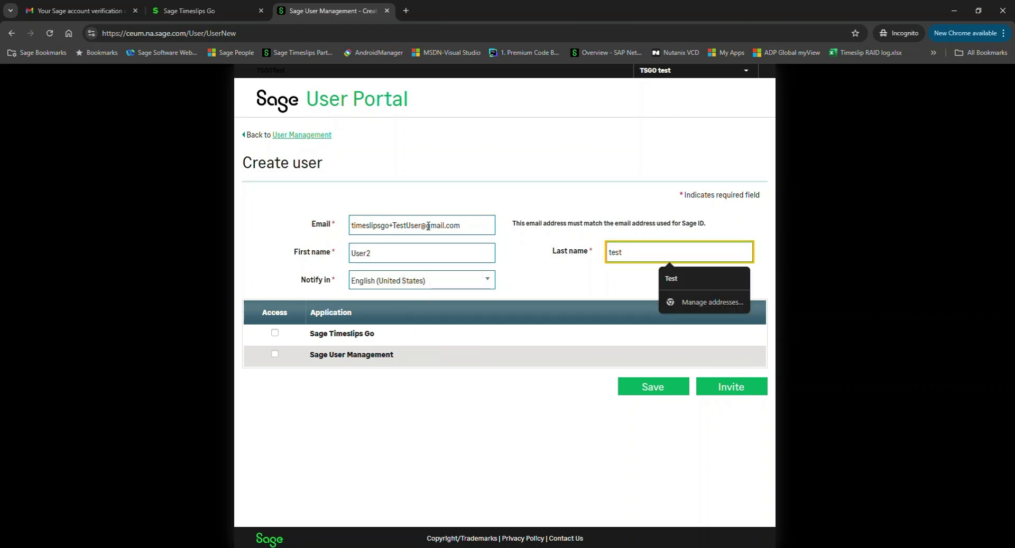
click(275, 333)
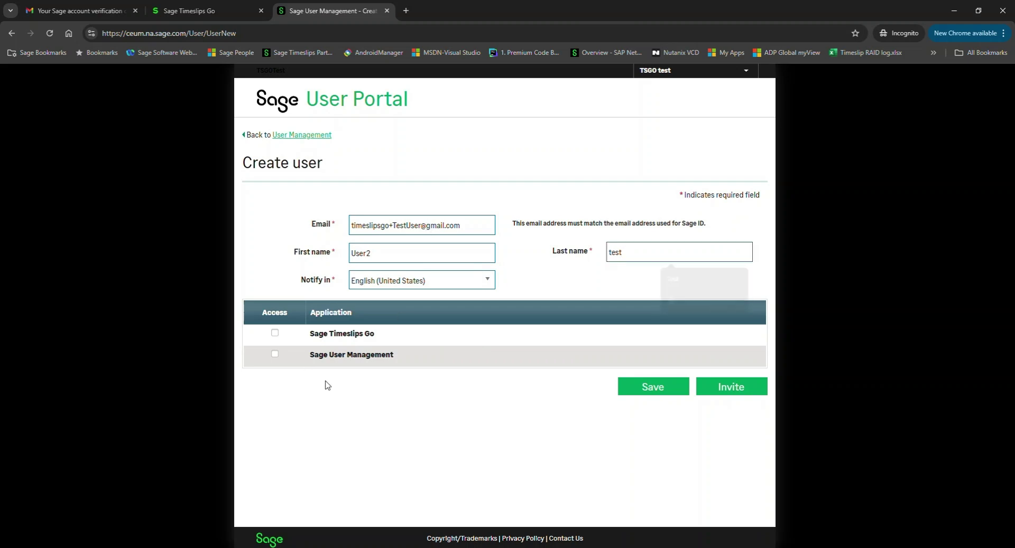
click(738, 391)
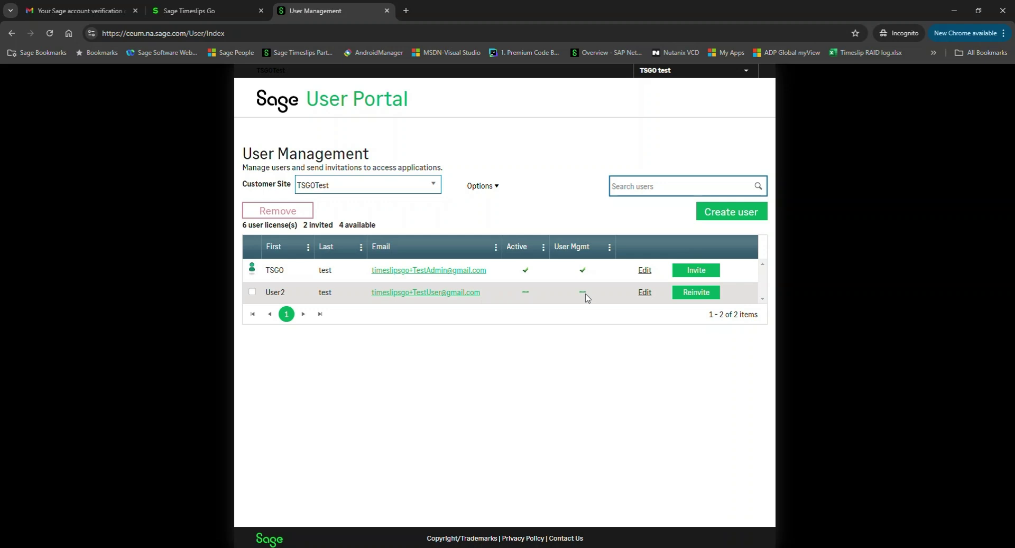
Back in Timeslips Go, view the Go Desktop Link account token, then close it and the menu
key(ctrl+shift+Tab)
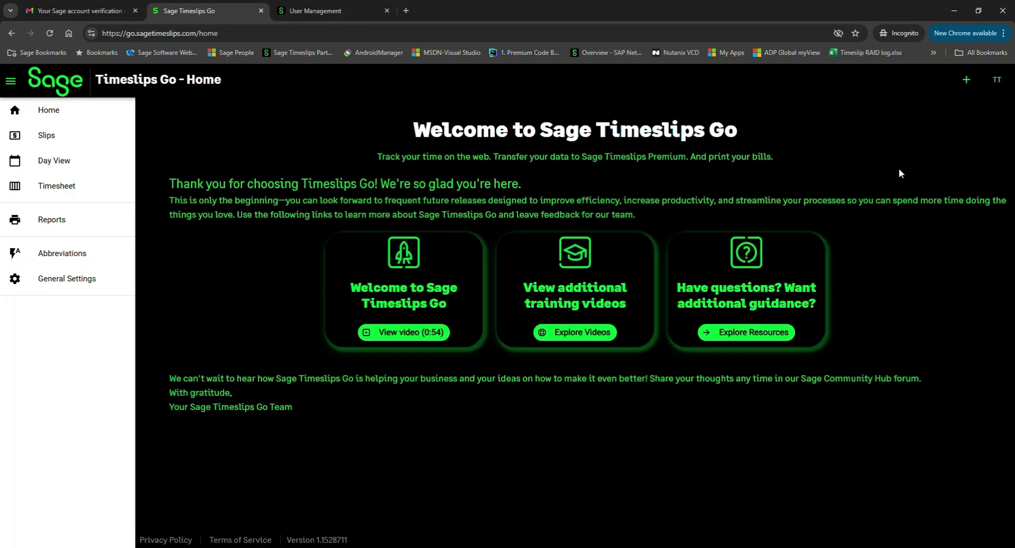
click(999, 80)
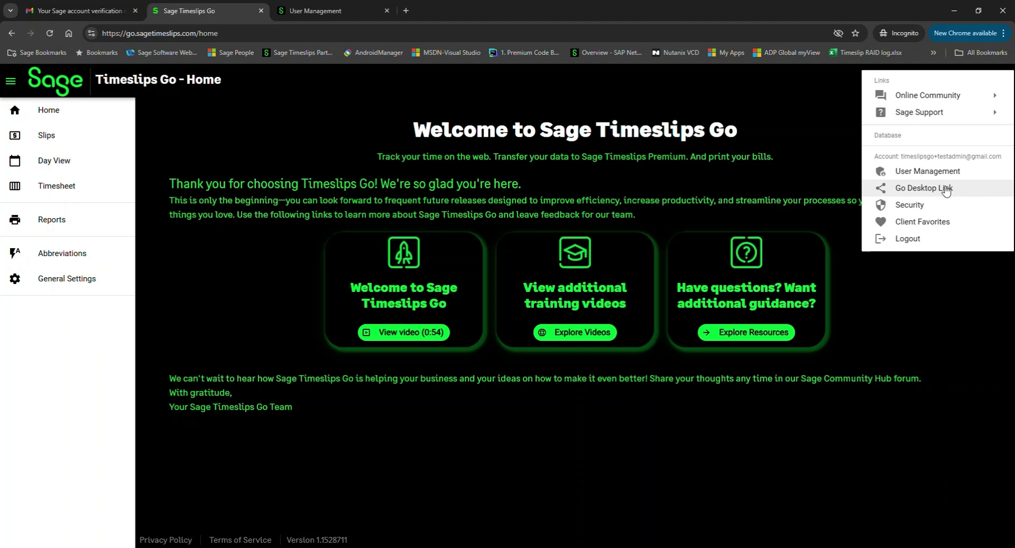
click(944, 190)
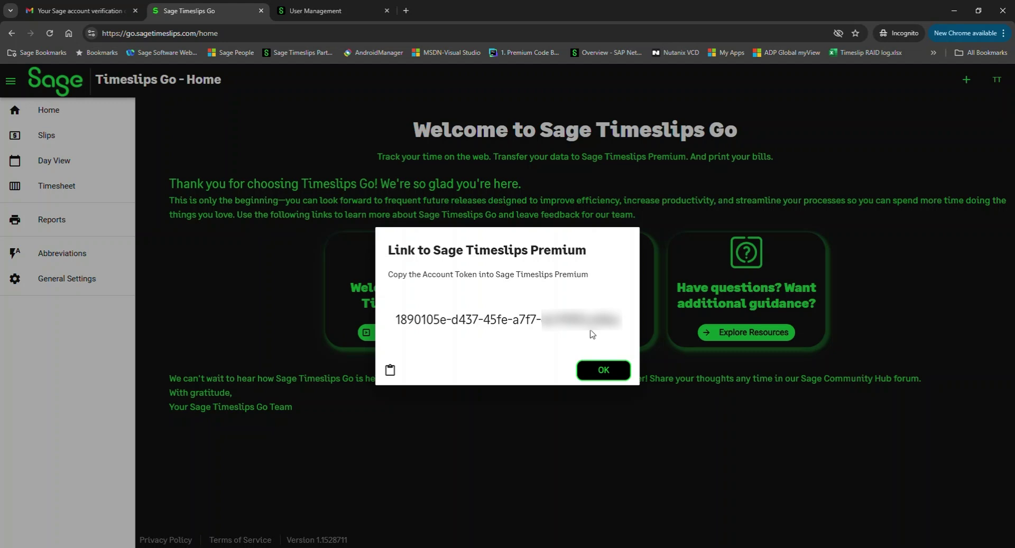
key(Escape)
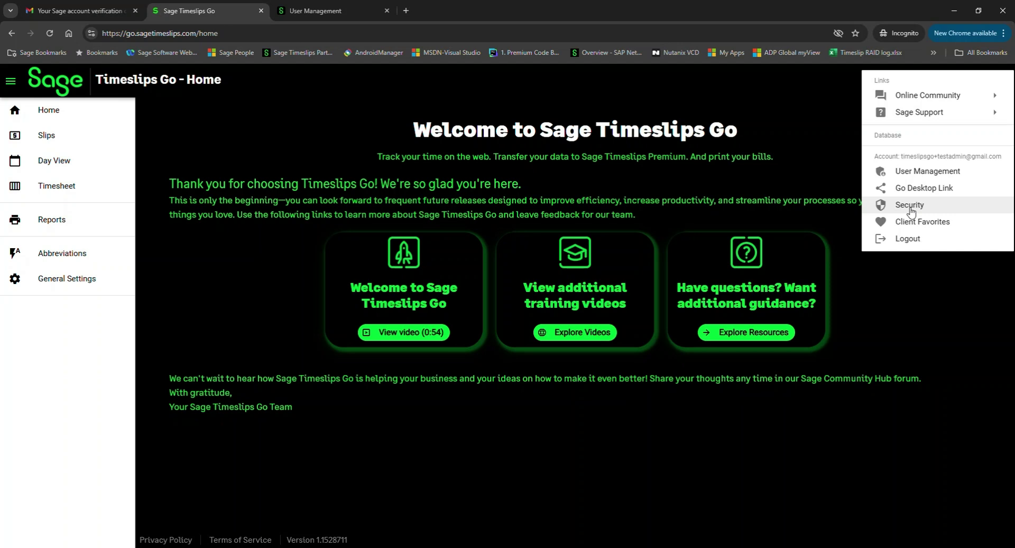
click(941, 309)
On the User Management tab, choose Options > Select Administrators
click(302, 9)
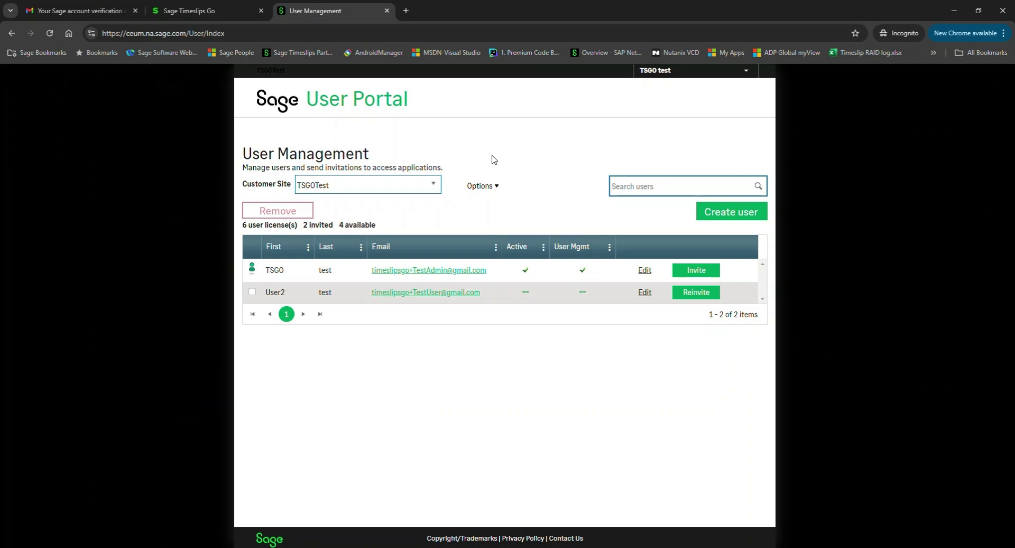
click(497, 188)
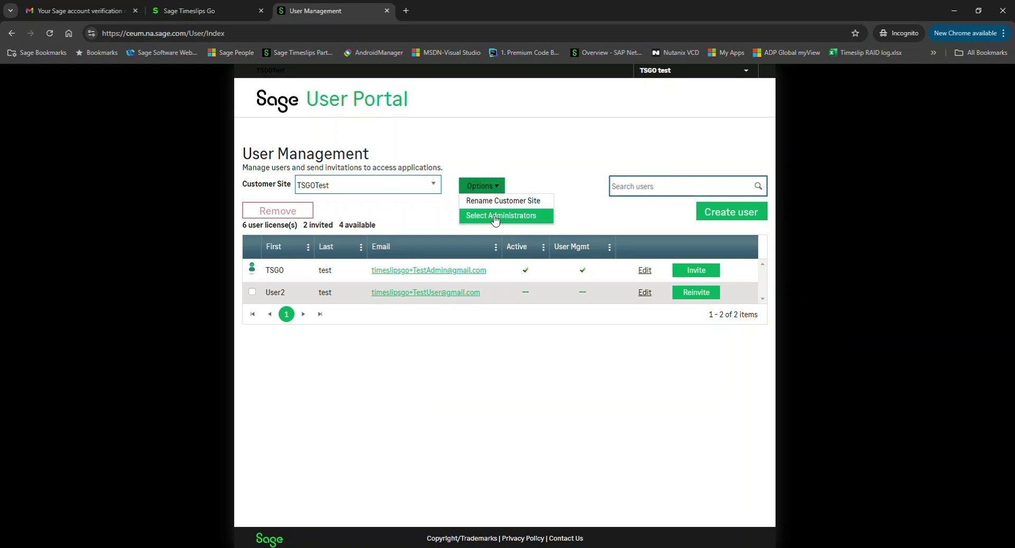
click(494, 217)
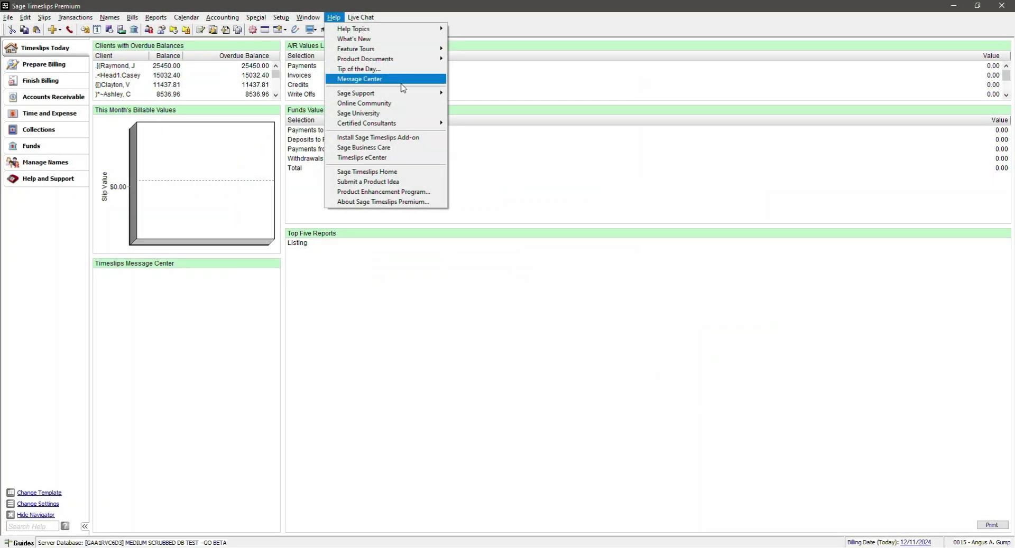
Open Premium's Special menu, which lists the Timeslips Go connection
mouse_move(402, 93)
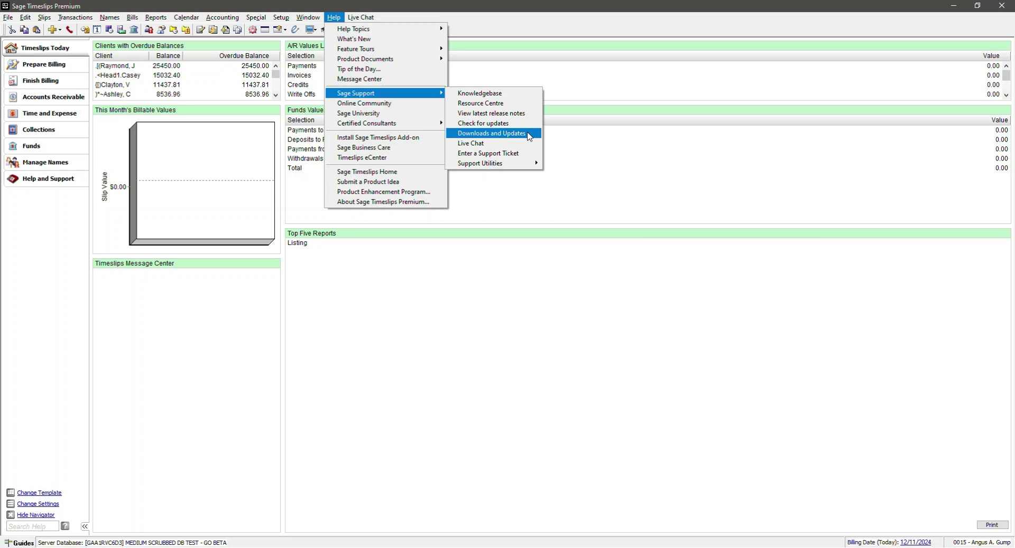
click(256, 17)
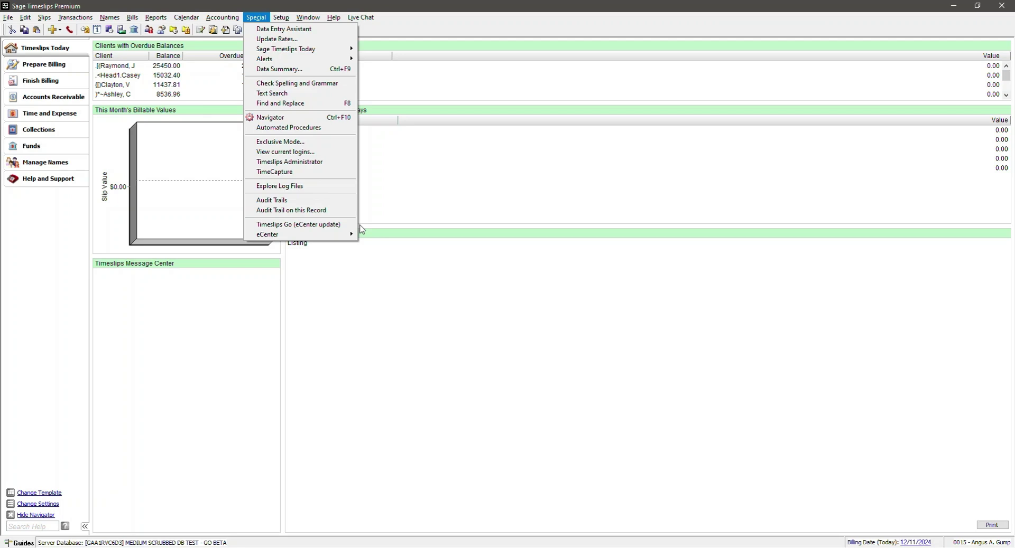
Open the Special > Timeslips Go link dialog, dismissing the eCenter notice, then go to the Timeslips Go web page
click(323, 224)
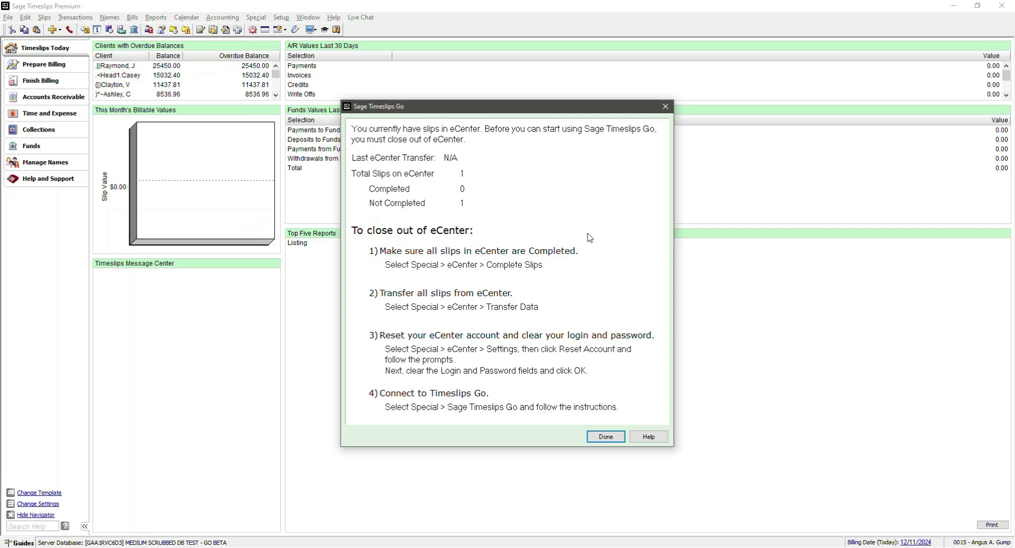
key(Return)
click(257, 17)
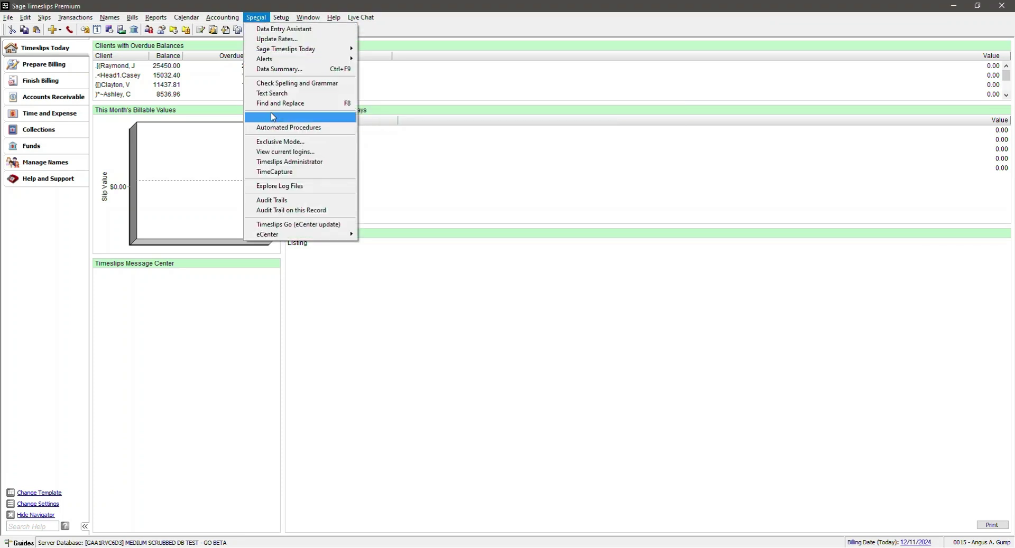
click(285, 226)
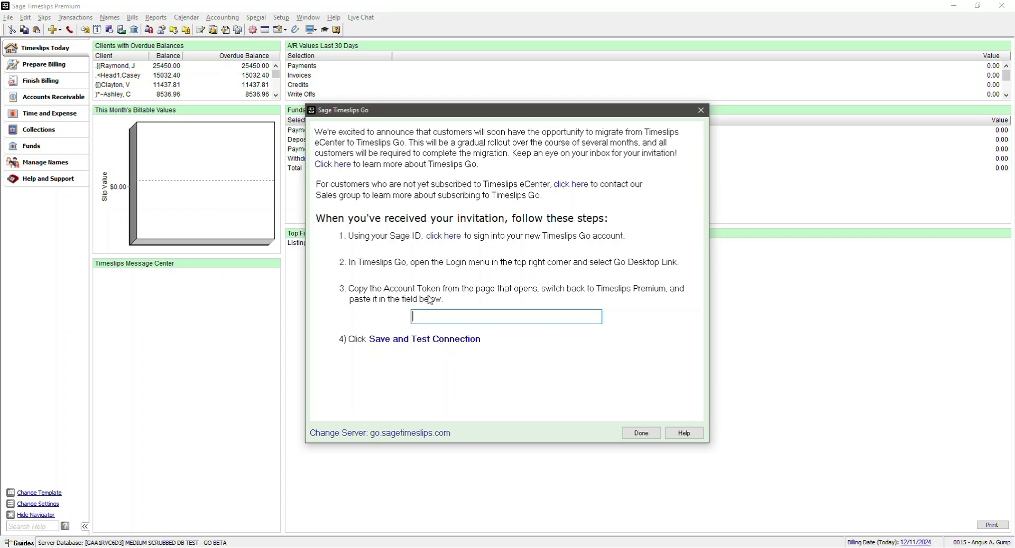
key(alt+Tab)
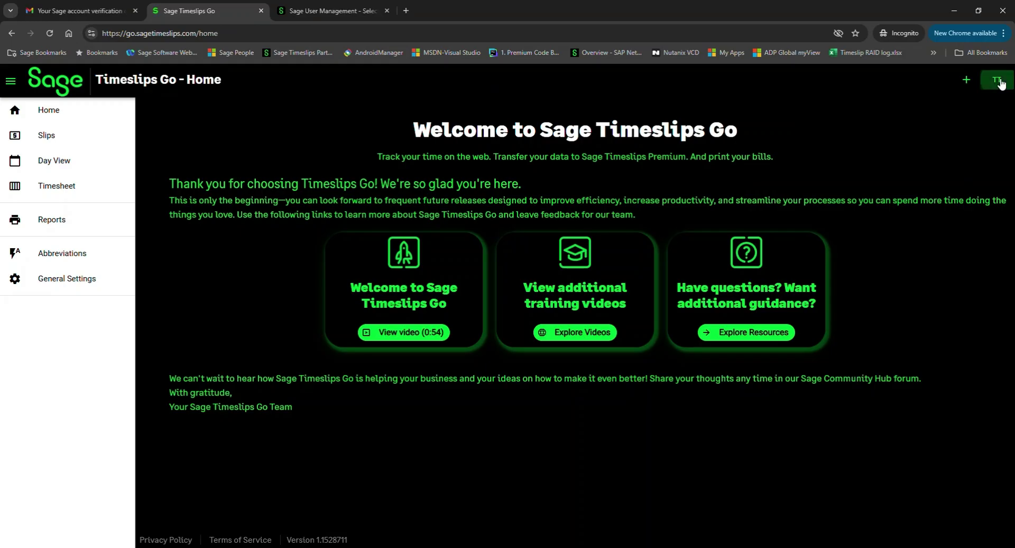
Copy the Go Desktop Link account token to the clipboard and close its window
click(1000, 81)
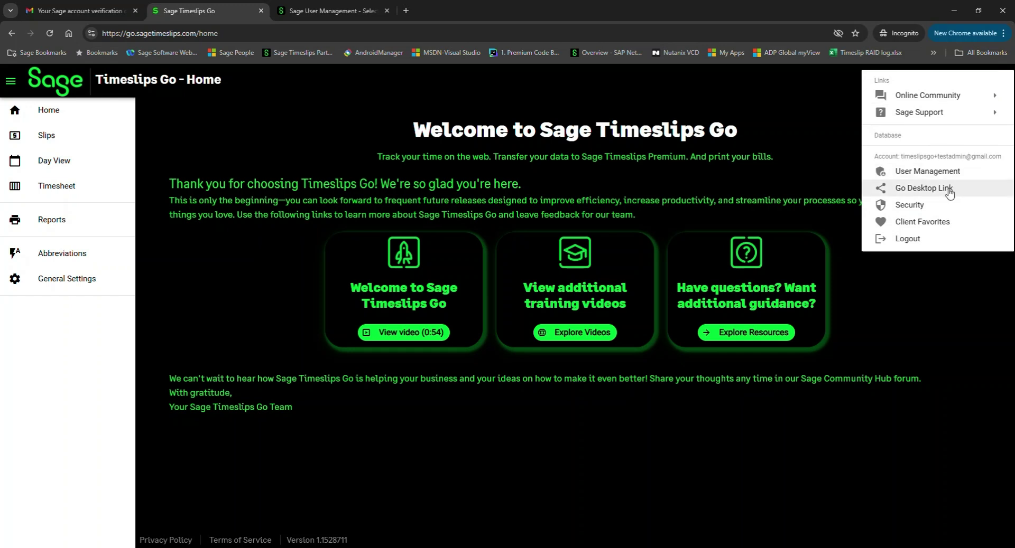
click(944, 189)
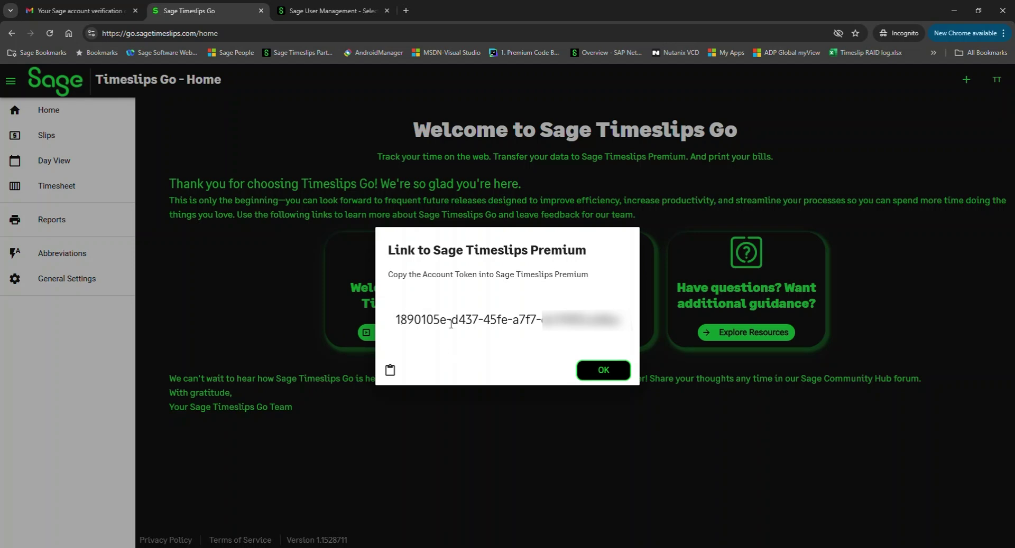
click(389, 370)
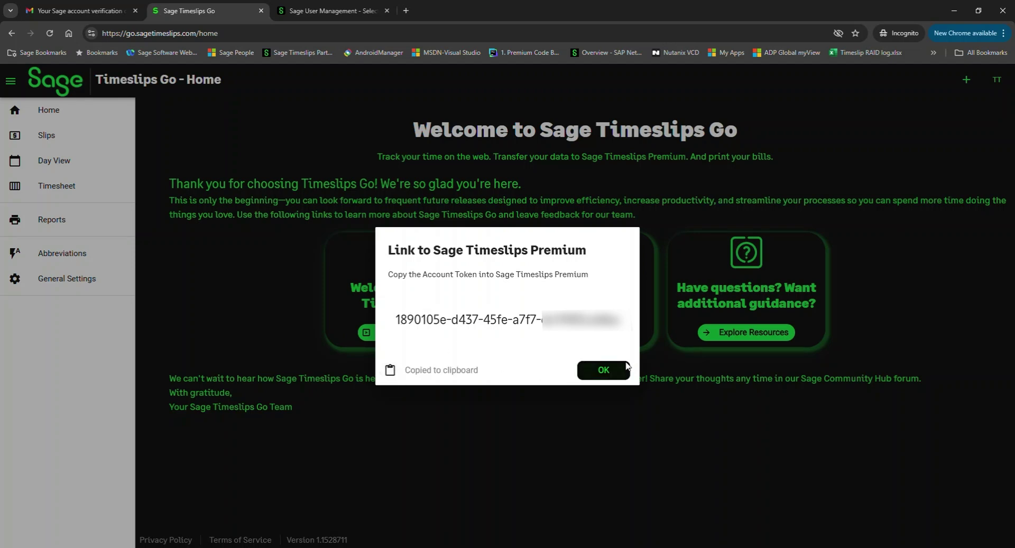
click(606, 370)
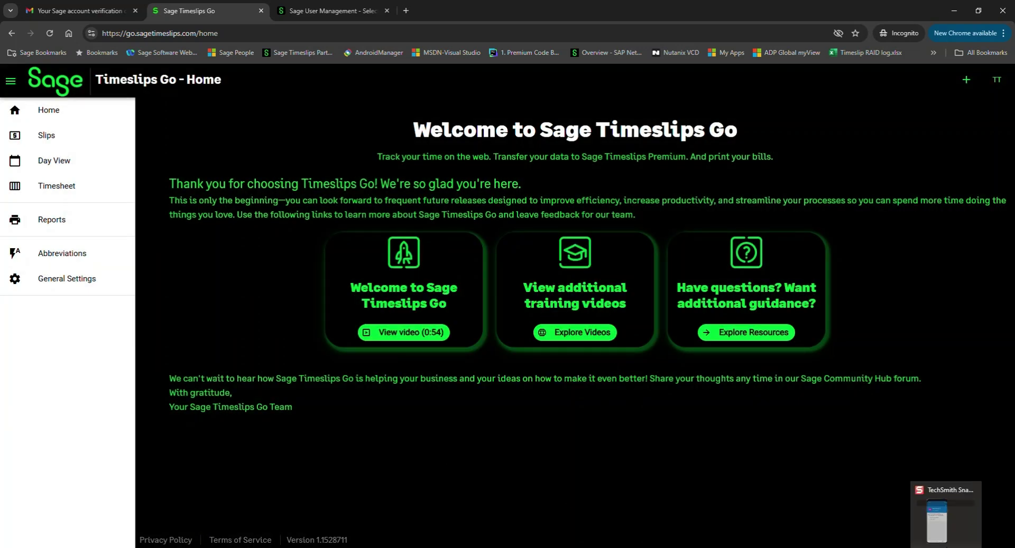
Paste the account token into Premium's link dialog, save and test the connection, then finish
click(946, 528)
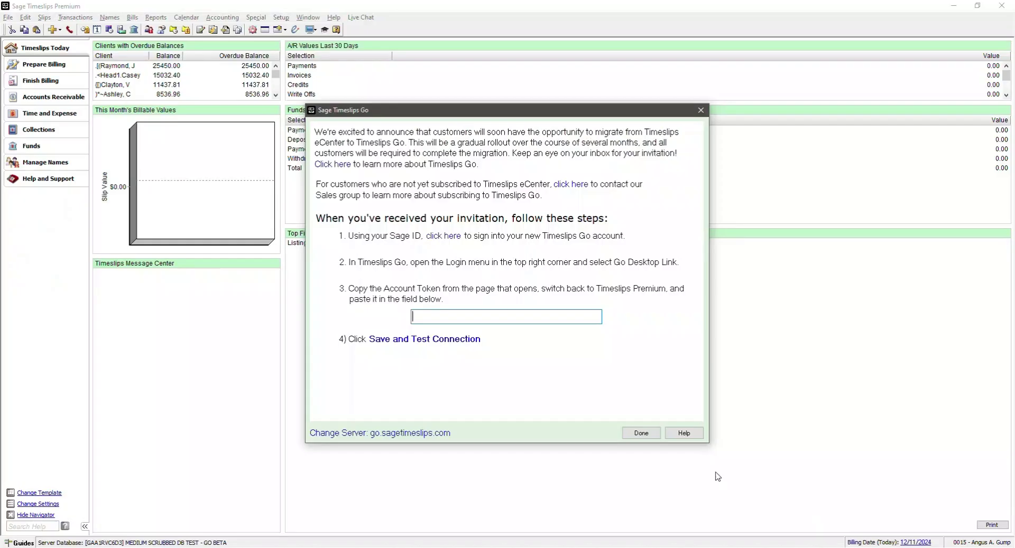
click(445, 316)
key(ctrl+v)
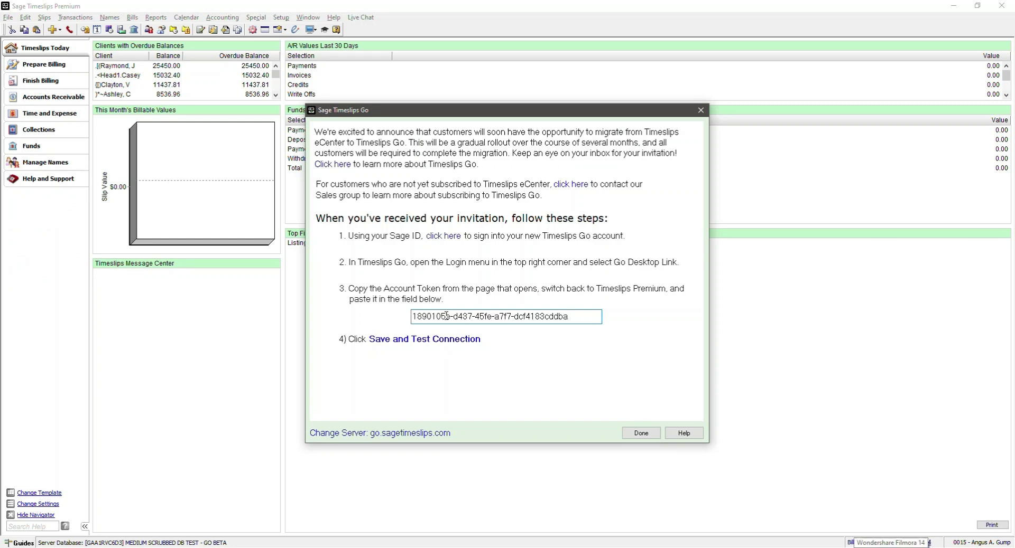
click(405, 341)
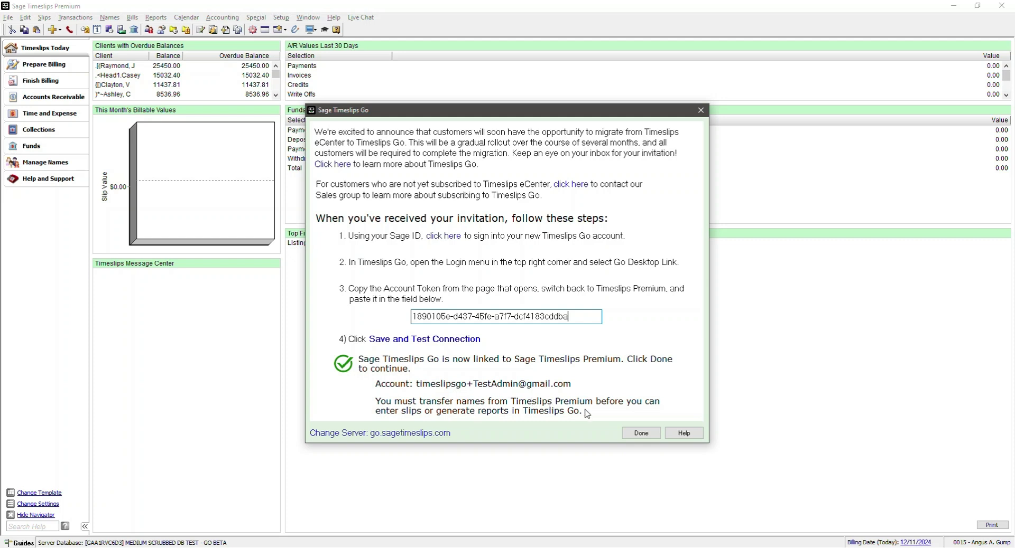
click(641, 434)
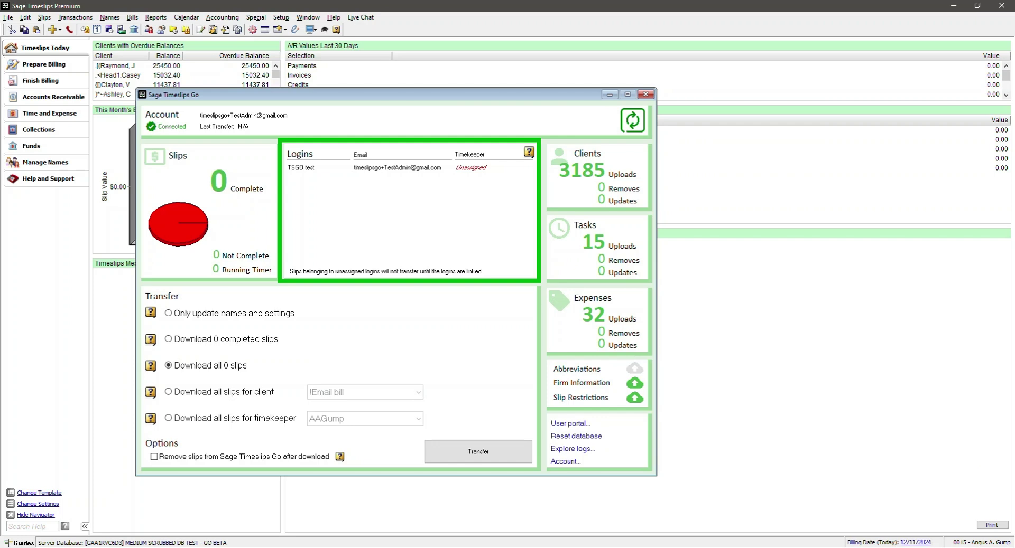
Refresh the Timeslips Go dialog so logins TSGO test and User2 test show as Unassigned
click(634, 121)
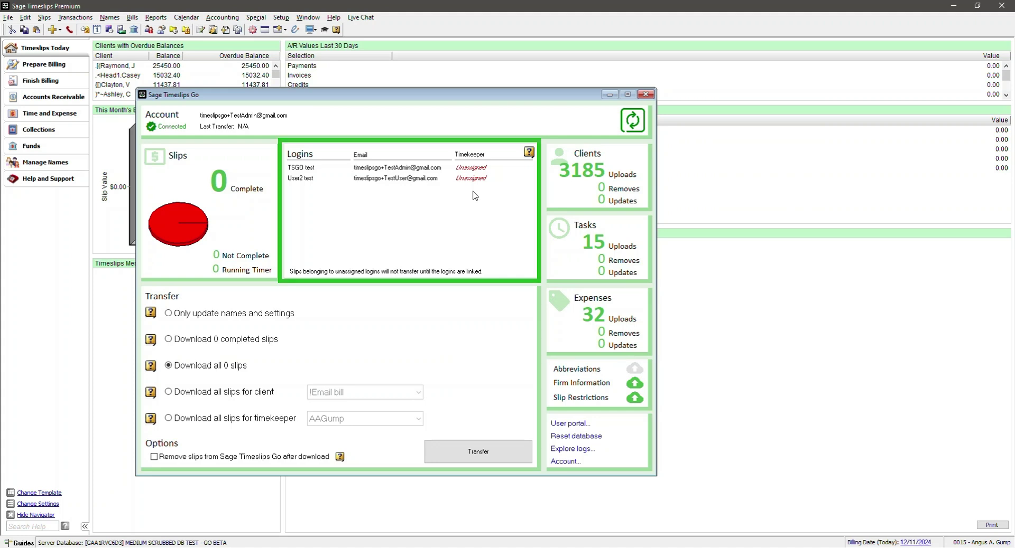
In Timekeeper Info, enter the first timekeeper's Timeslips Go e-mail and save
click(109, 18)
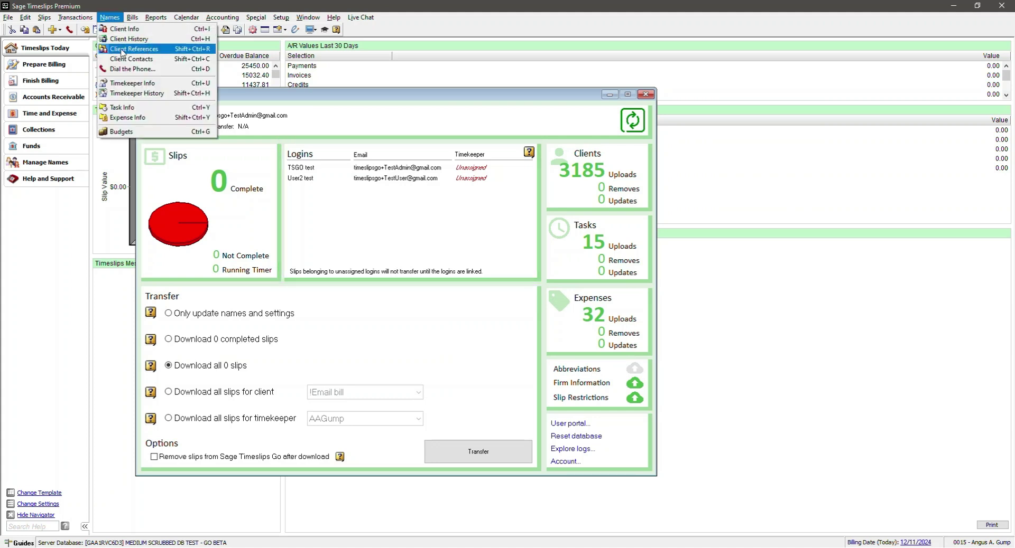
click(149, 86)
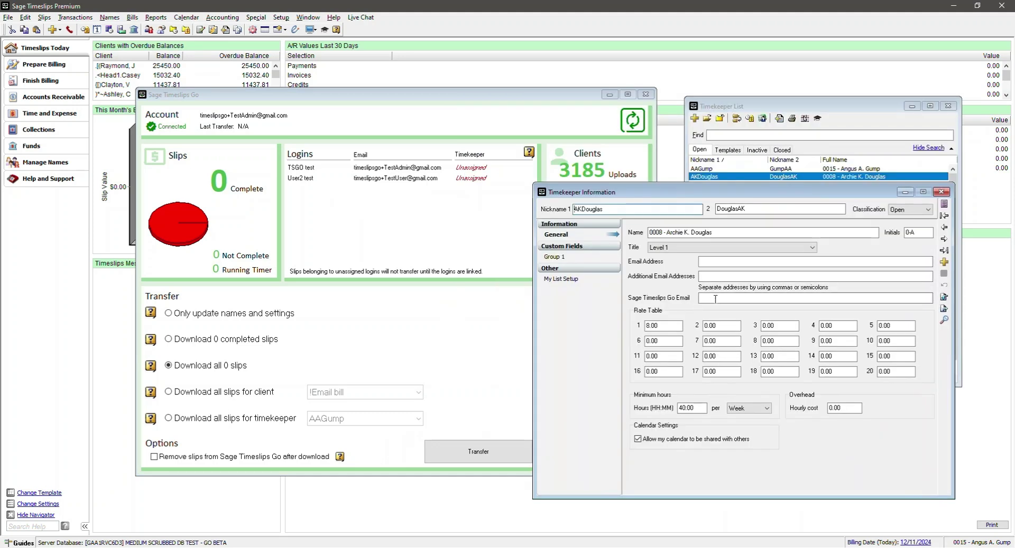
click(716, 299)
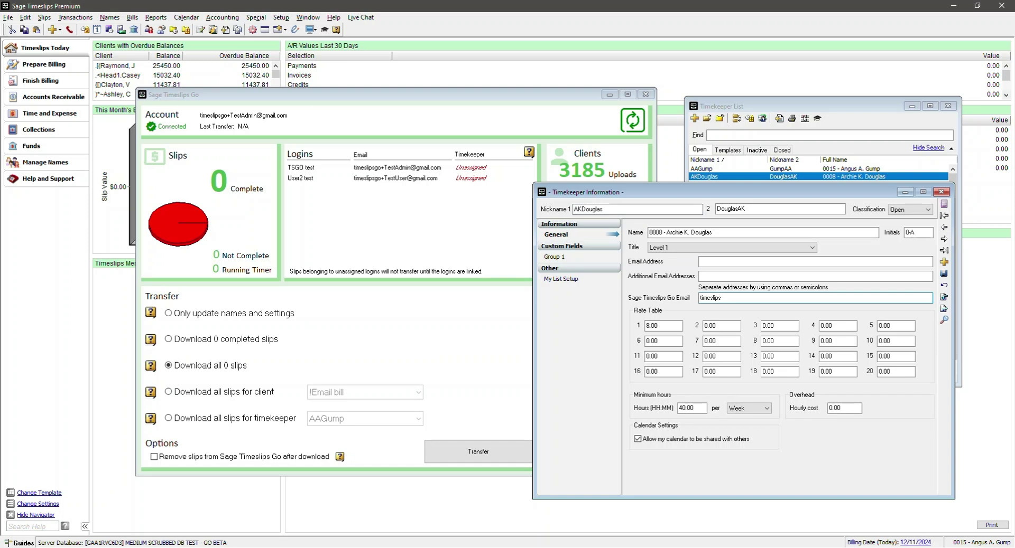
click(943, 273)
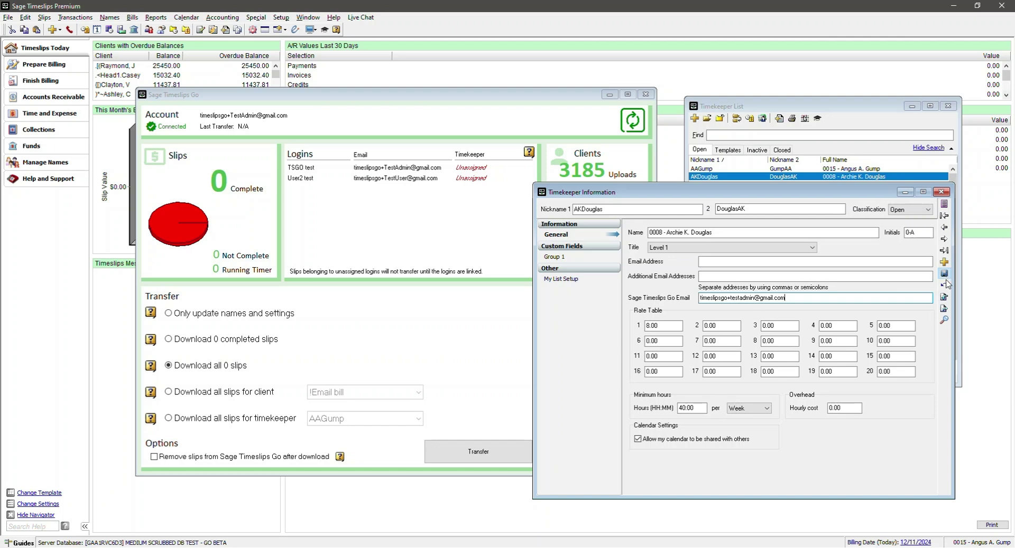
Enter the second timekeeper's Timeslips Go e-mail, save, close, and refresh the login links
click(943, 239)
right_click(946, 242)
click(732, 296)
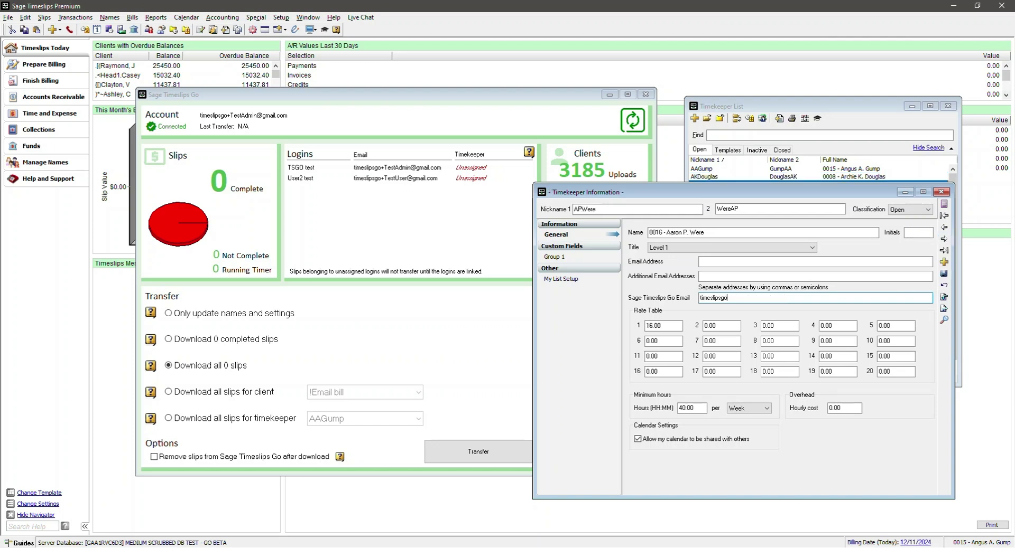
click(943, 273)
key(Escape)
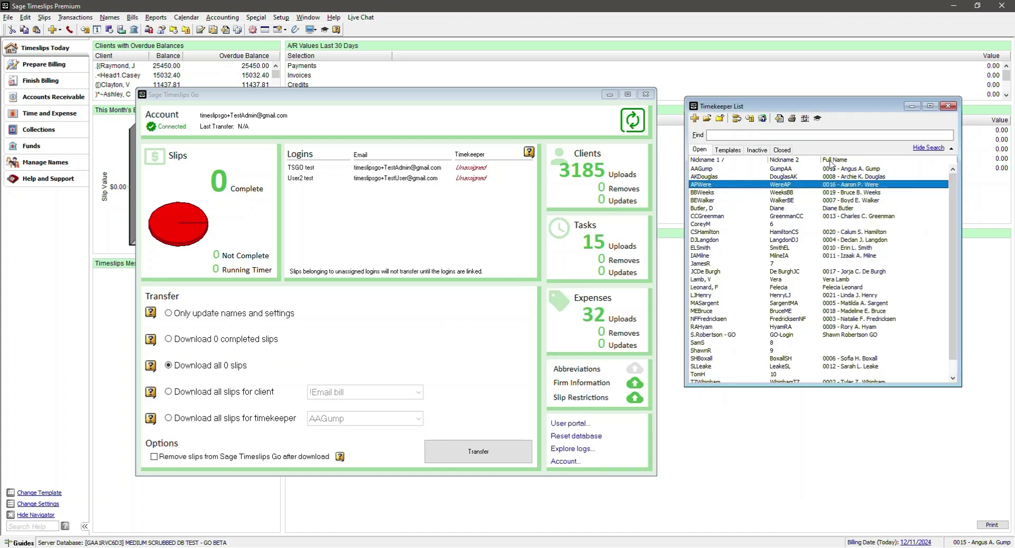
click(632, 121)
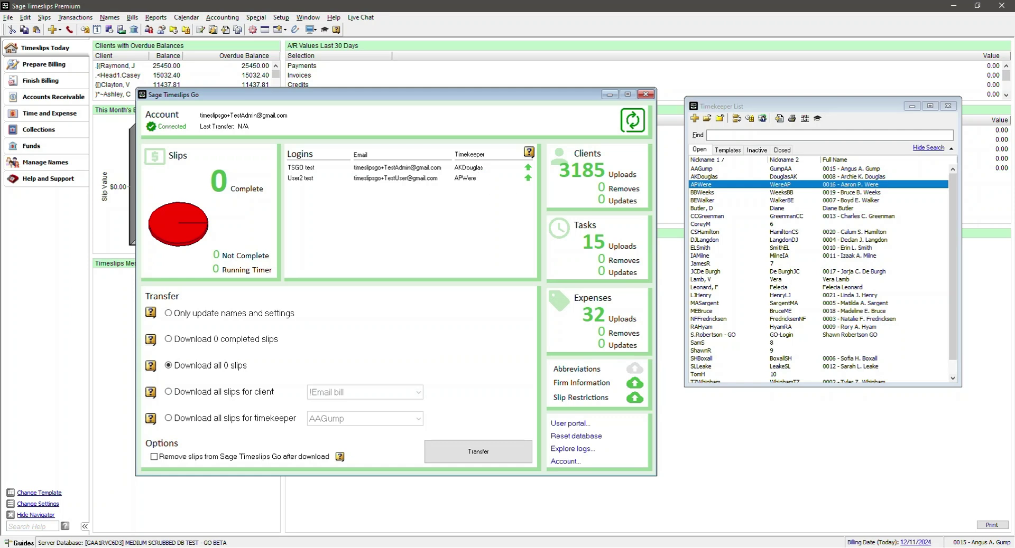
Choose 'Only update names and settings' and start the Timeslips Go transfer
click(168, 313)
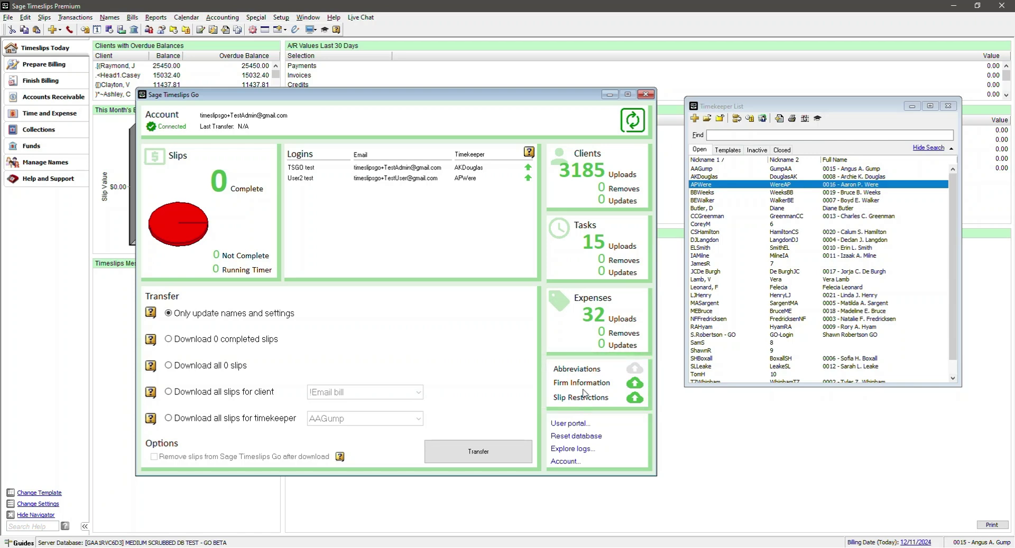
click(478, 453)
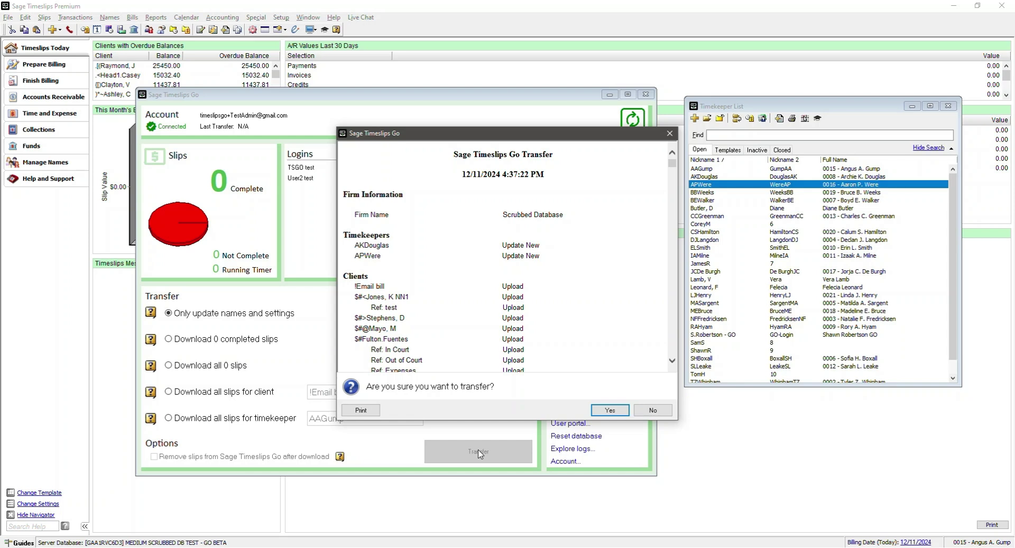
Confirm the names-and-settings upload to Timeslips Go and acknowledge the completion message
click(611, 410)
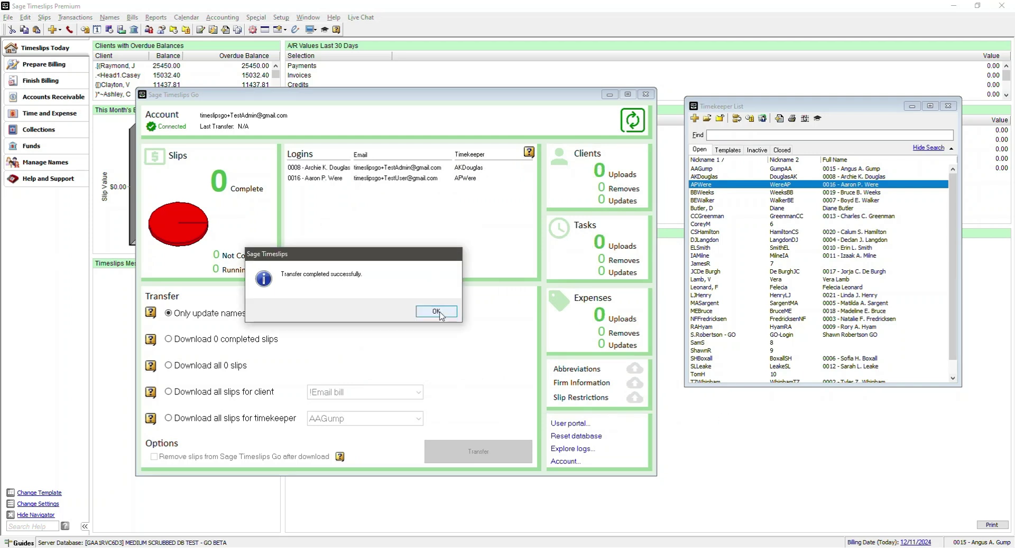
click(437, 311)
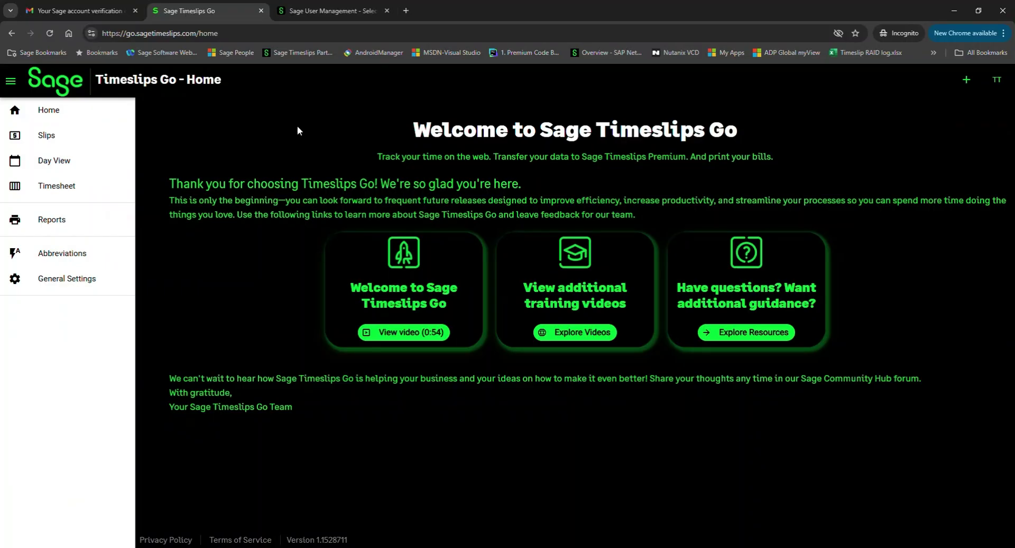
Create a time slip for client !Email bill, task Bid, with 2.5 hours spent, and save it
click(966, 79)
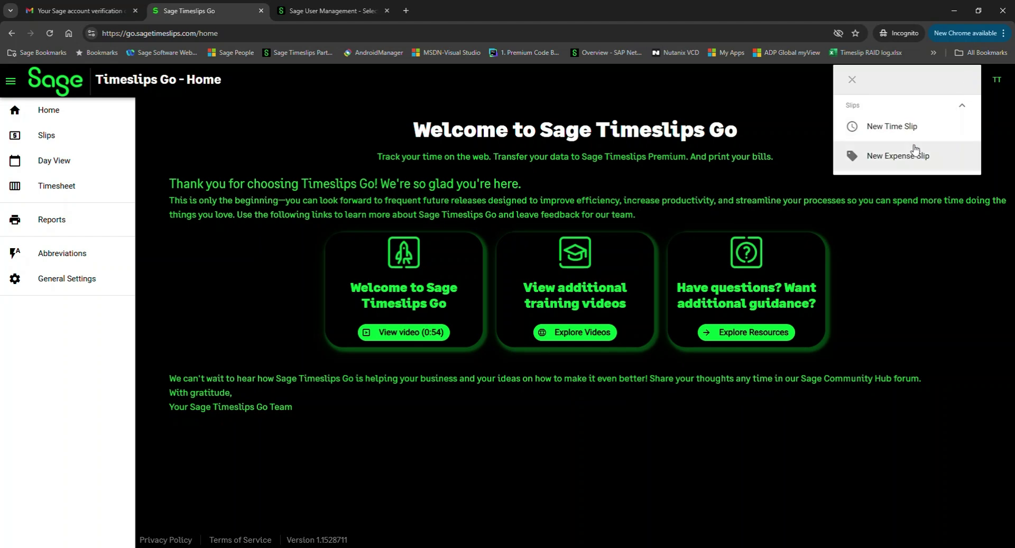
click(910, 129)
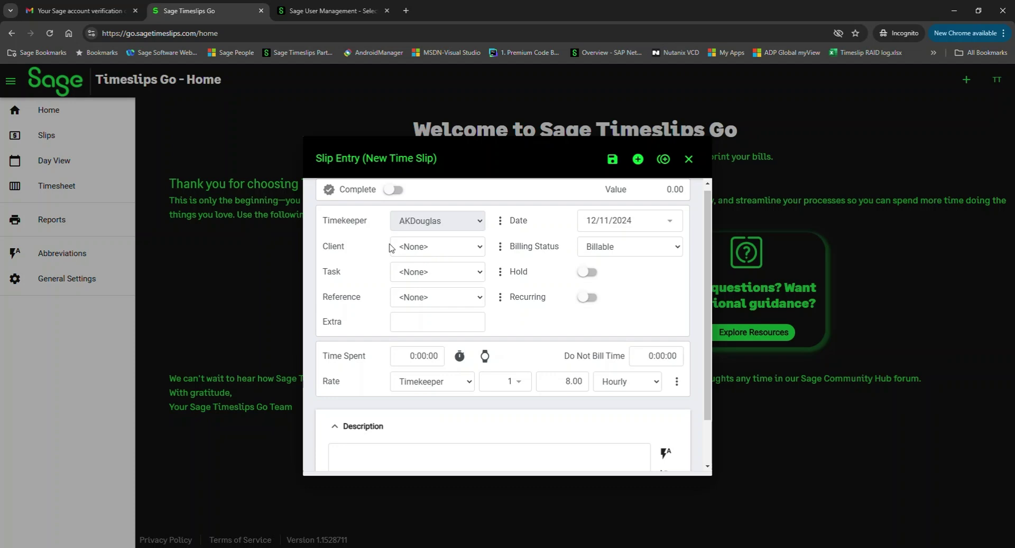
click(481, 246)
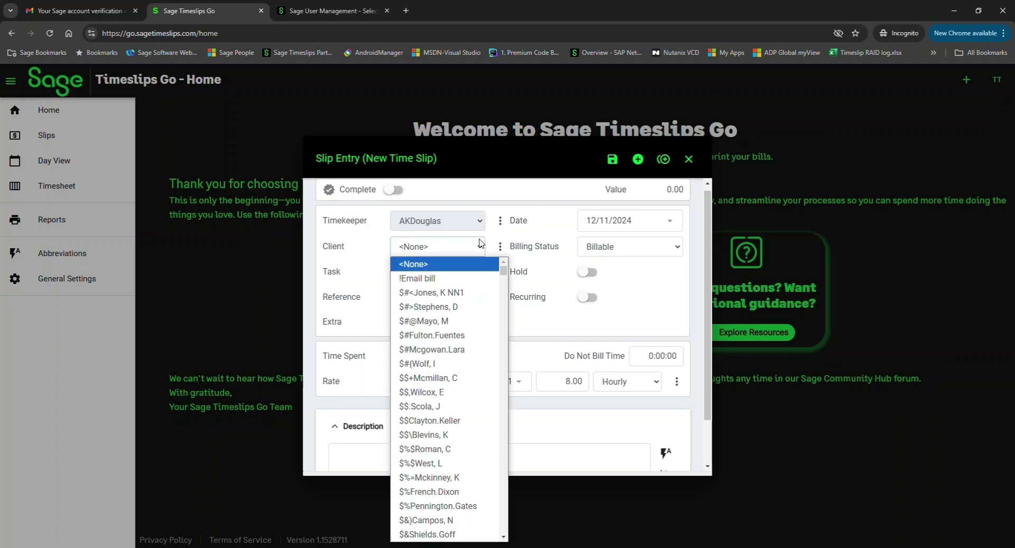
click(425, 280)
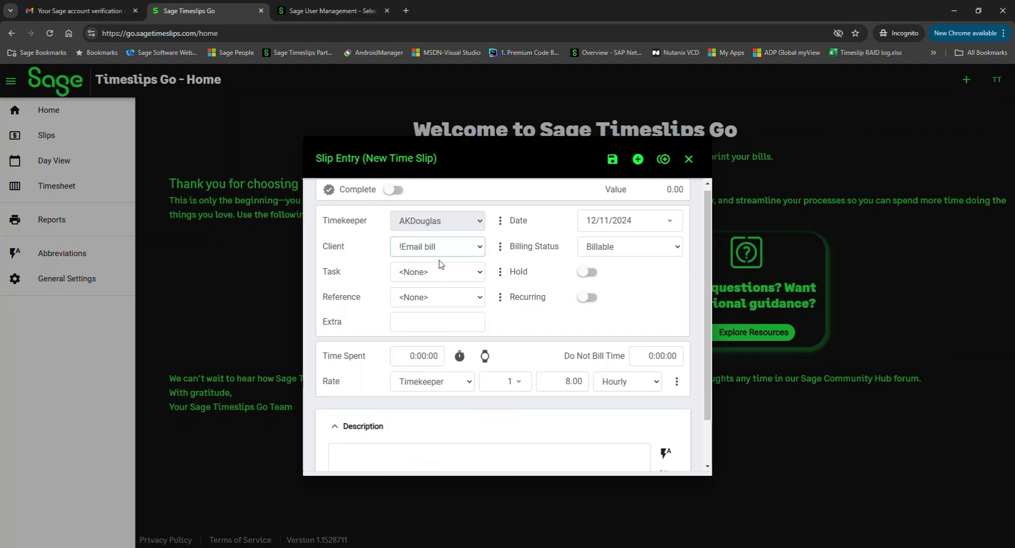
click(478, 272)
click(440, 301)
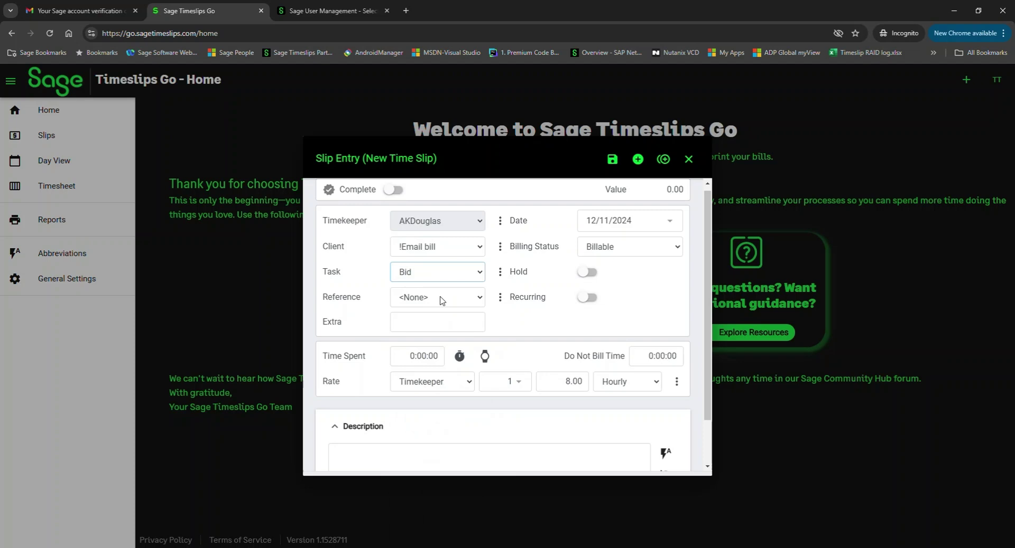
click(405, 357)
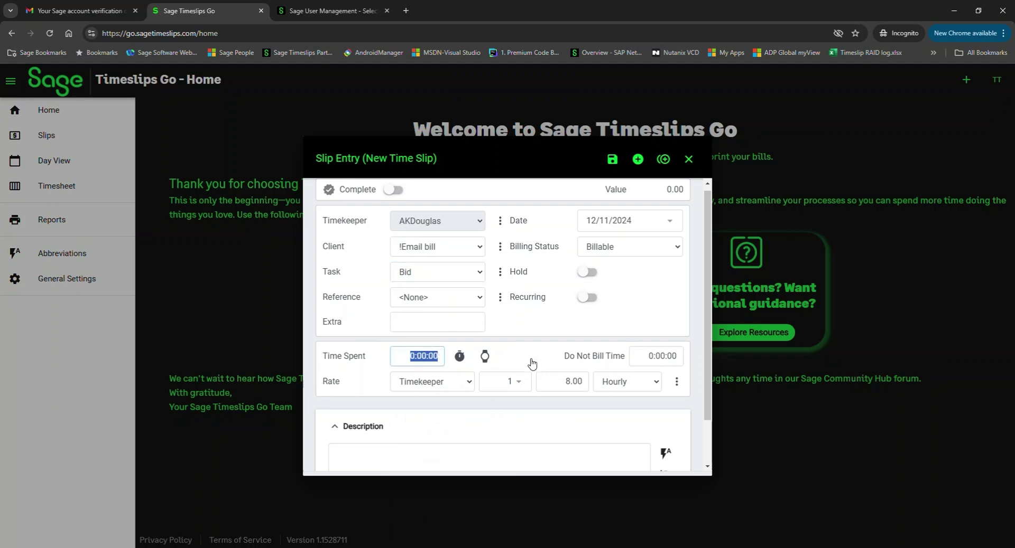
text(2.5)
click(513, 366)
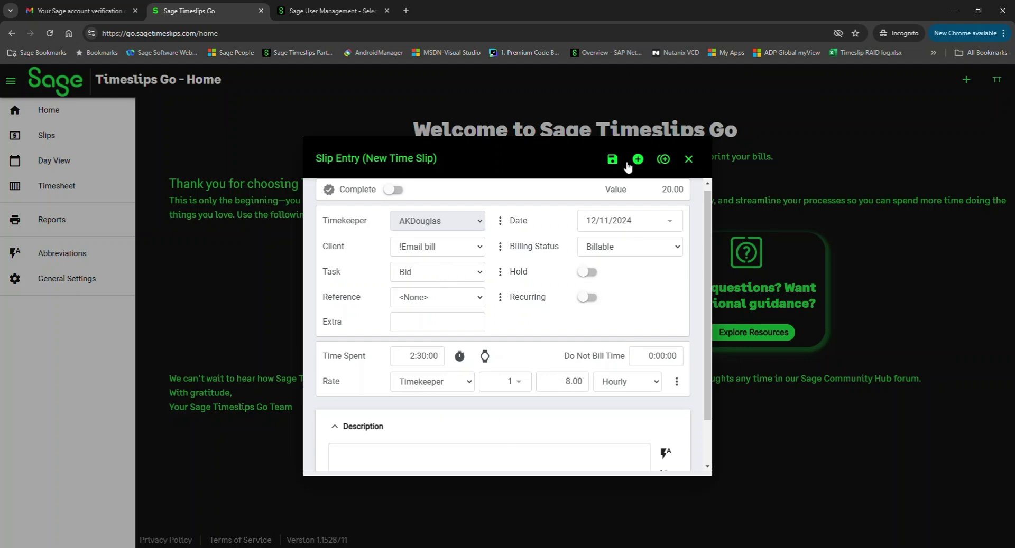
click(611, 159)
Show the Slips list with the new 2.50-hour !Email bill slip and begin marking it complete
click(57, 133)
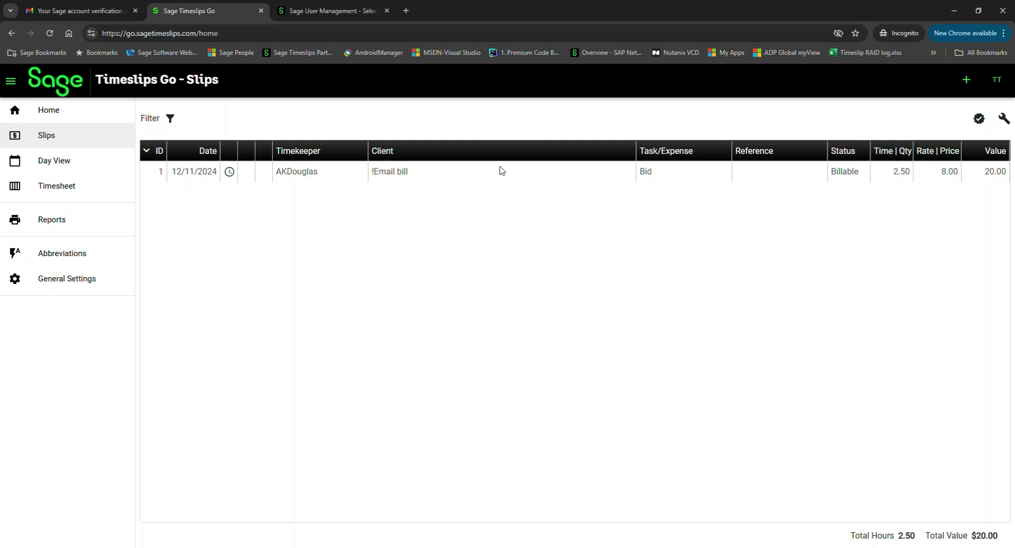
mouse_move(498, 173)
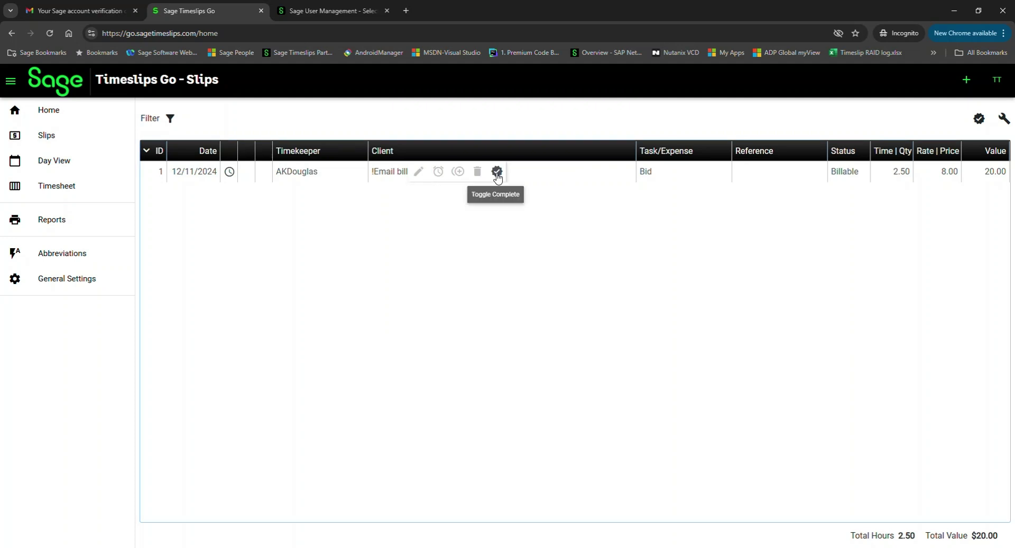
click(982, 123)
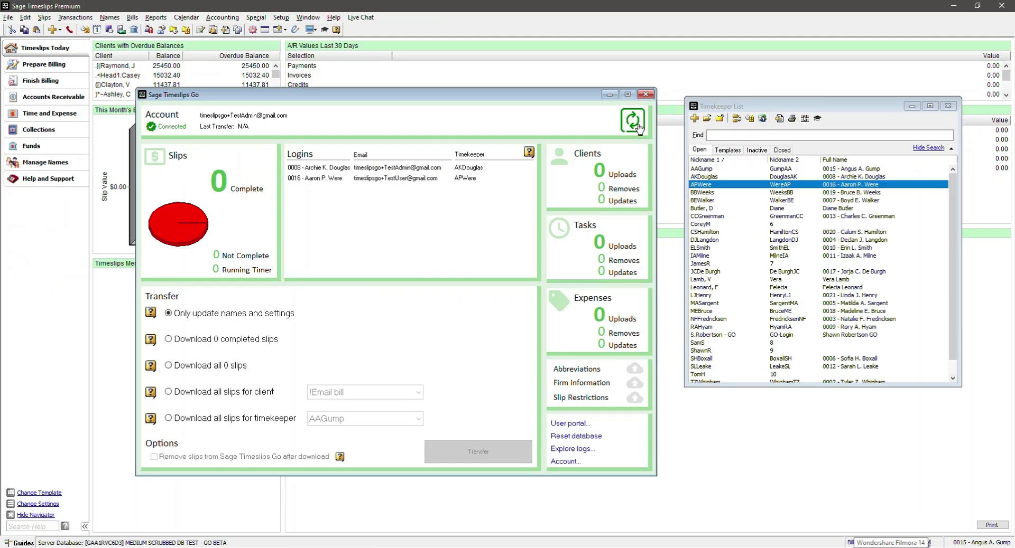
Refresh the Timeslips Go status and set the transfer to download all 1 slips
click(638, 126)
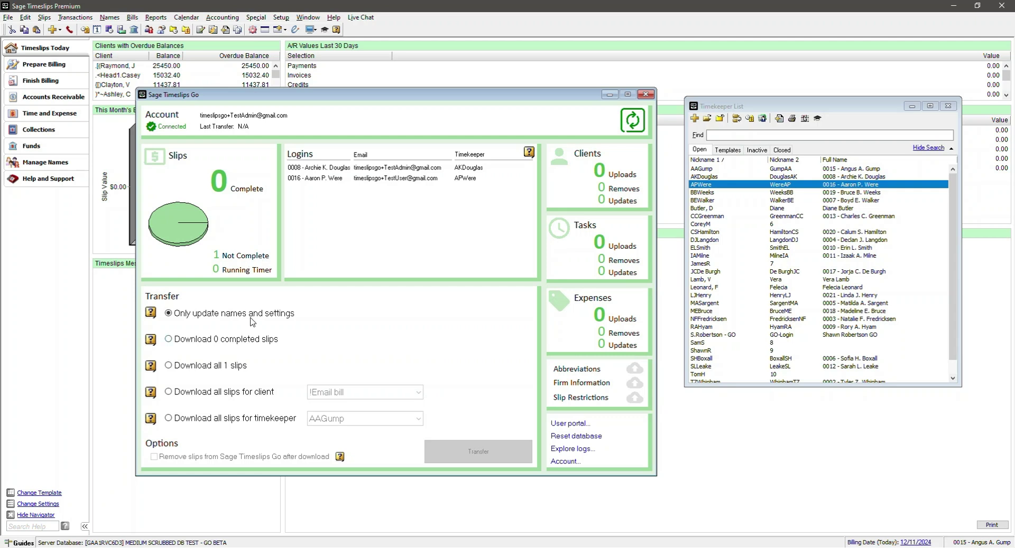
click(183, 368)
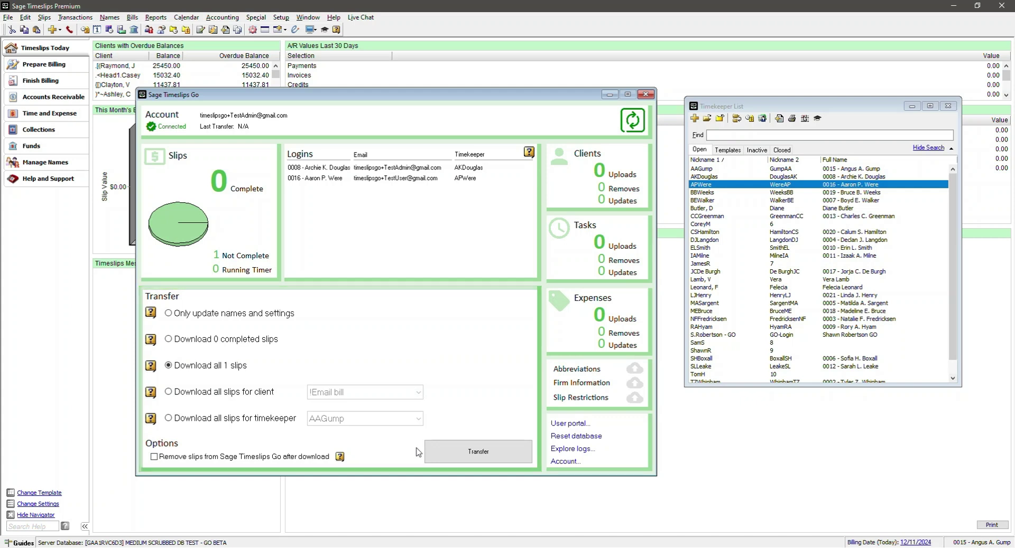
Transfer the pending 2.5-hour !Email bill slip from Timeslips Go into Timeslips Premium
click(499, 461)
click(609, 411)
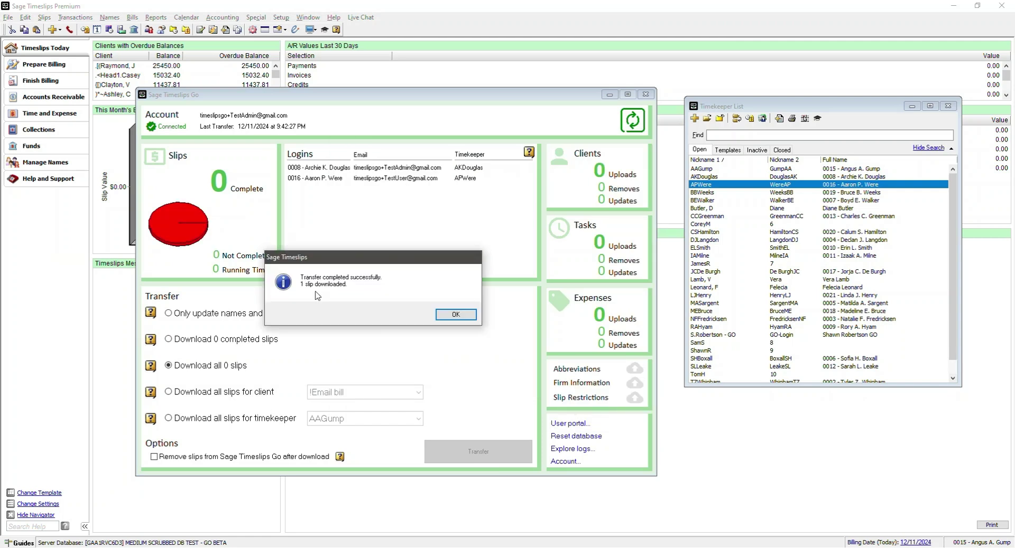
click(454, 316)
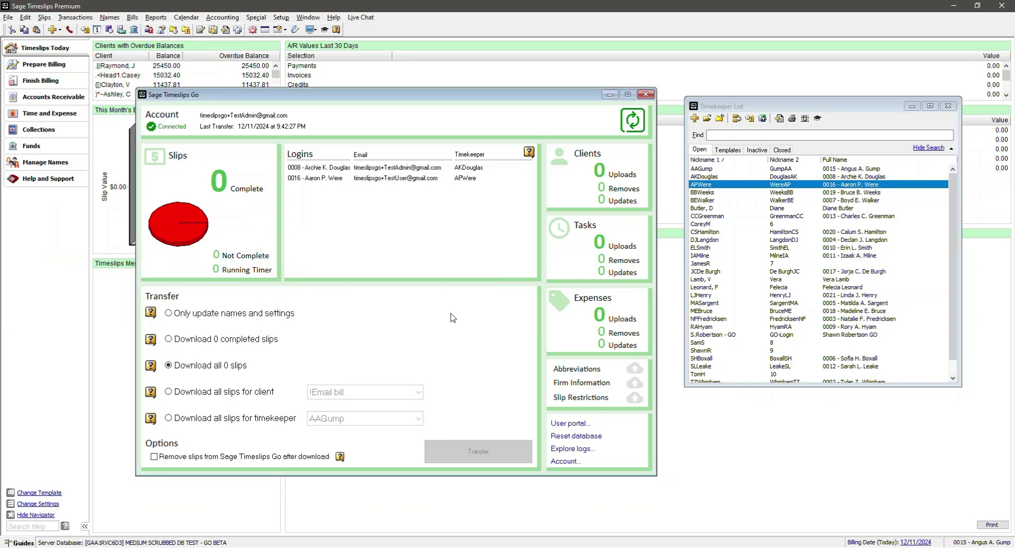
Open the Slip List to see the downloaded slip, then return to Chrome
click(42, 17)
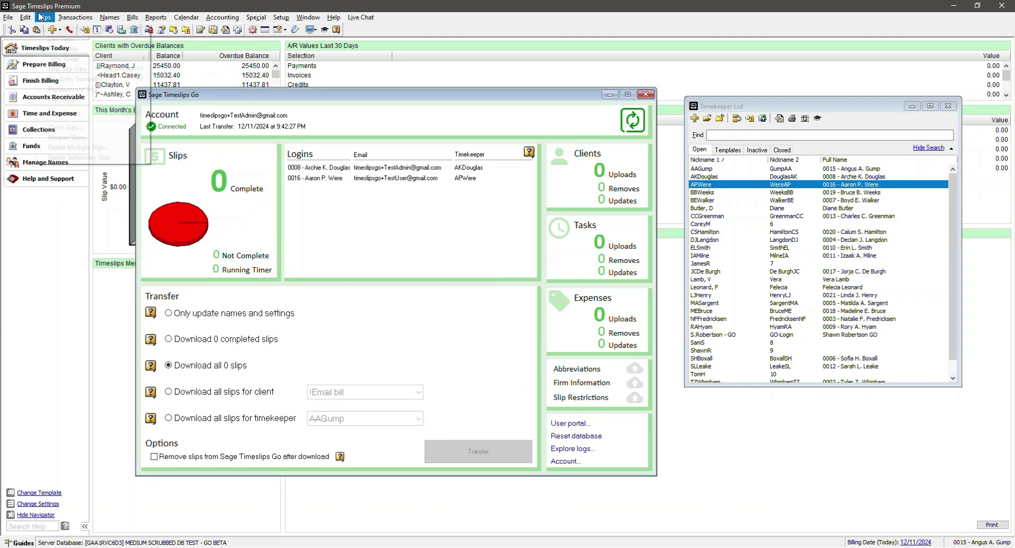
click(40, 17)
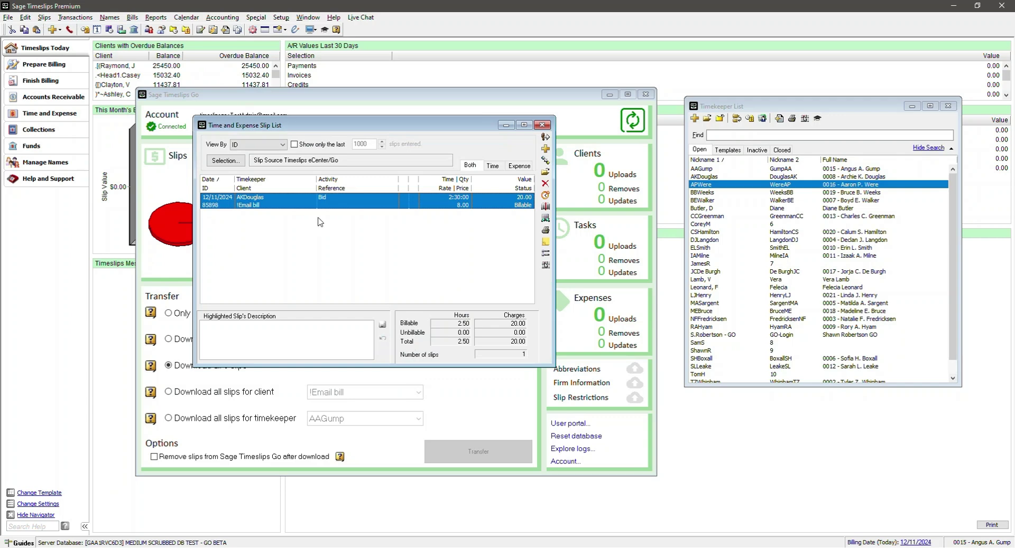
key(alt+Tab)
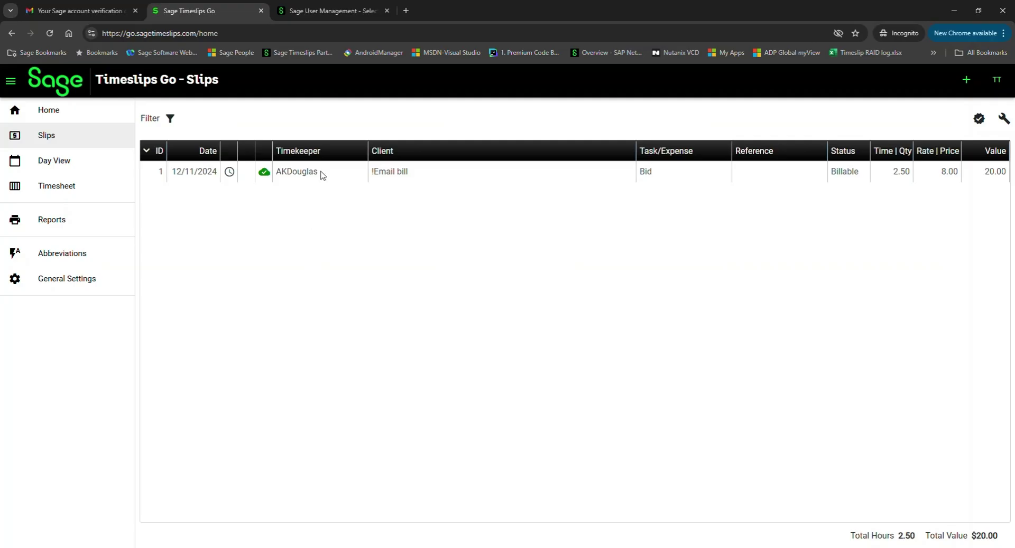